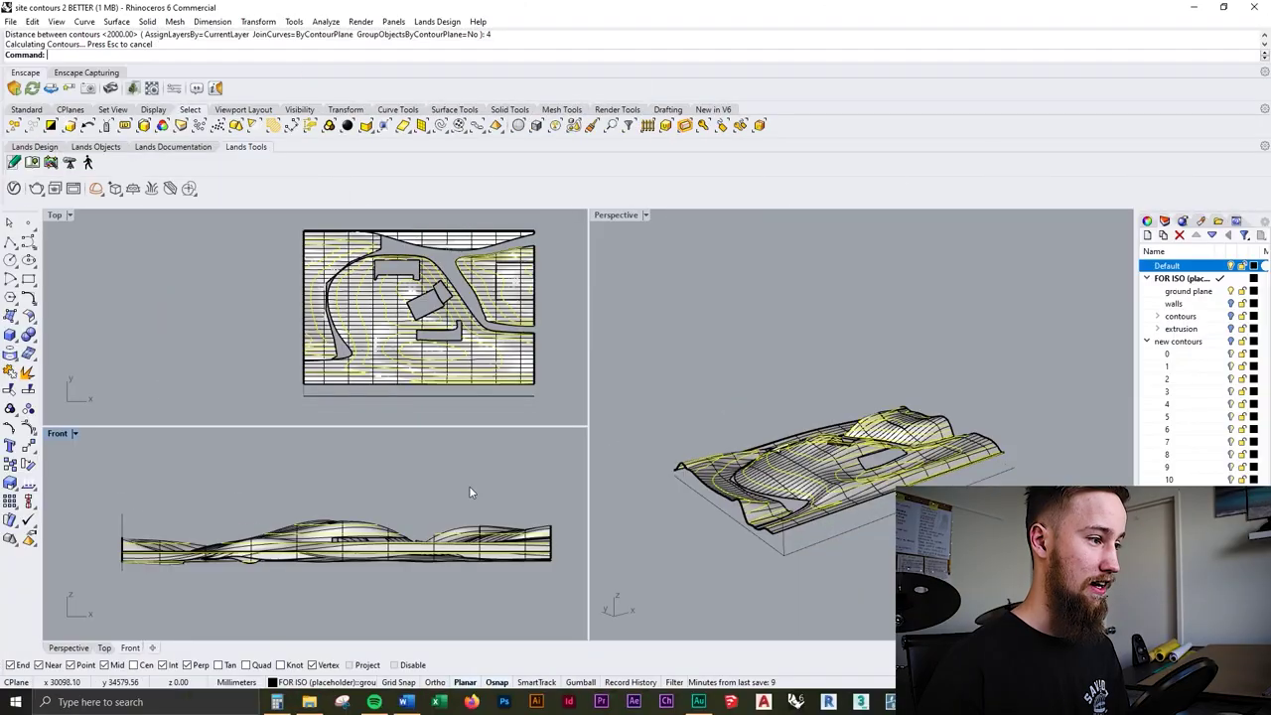
Step: Hide the ground plane layer so only the yellow contour curves remain visible
scroll(844, 467, "up", 5)
left_click(1189, 291)
left_click(1231, 291)
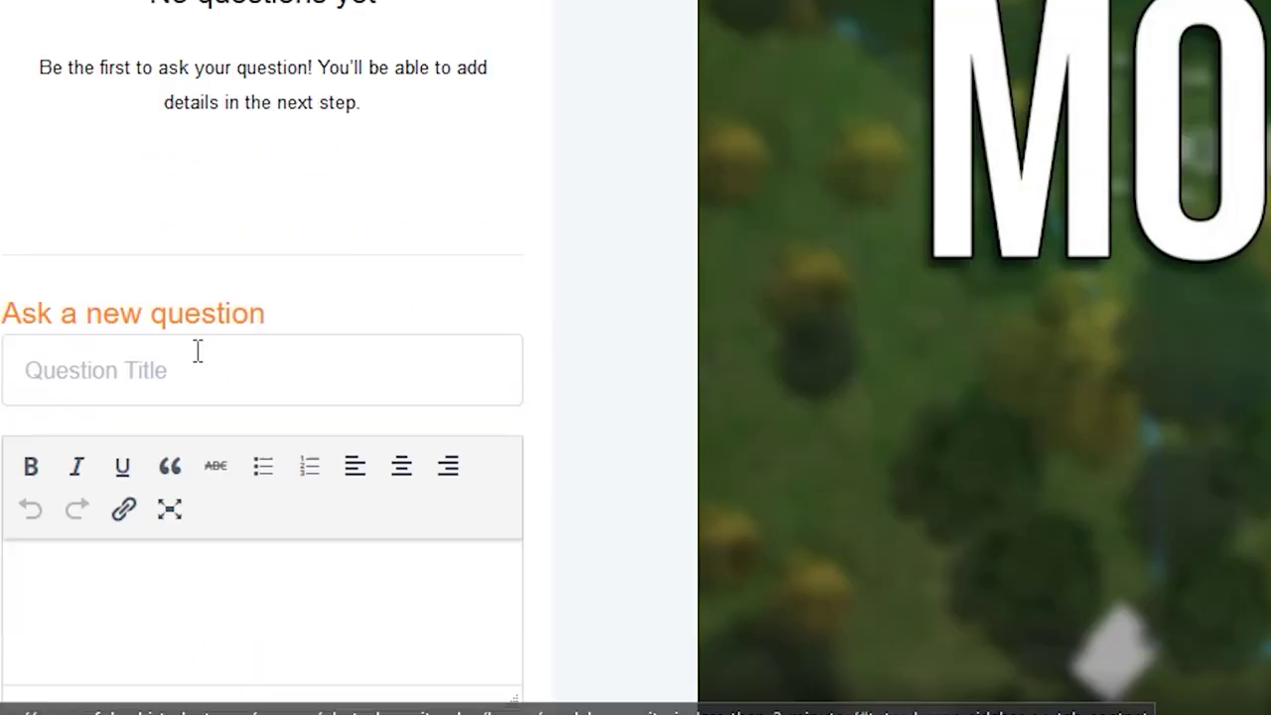
Step: Start a new question on the lesson, typing 'he' into the Question Title field
left_click(198, 349)
type("he")
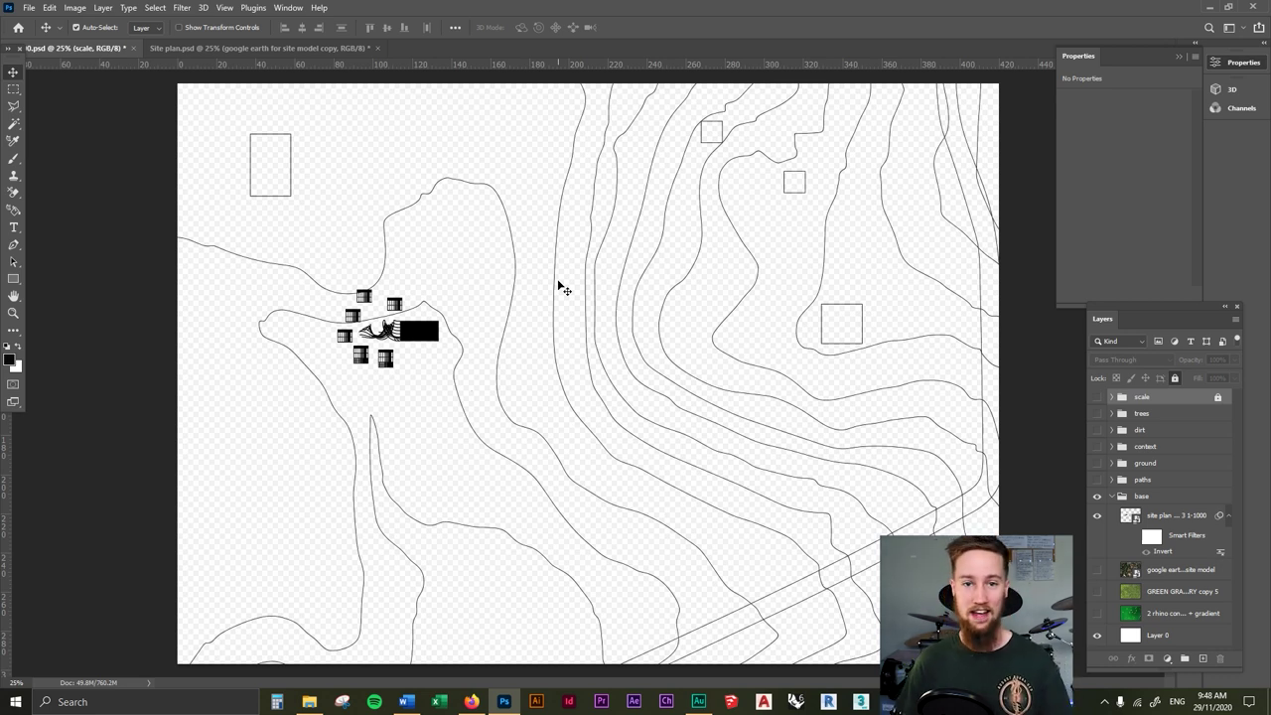
Step: Show the green contour gradient at 100% opacity, hide the site plan, and turn on GREEN GRASS
left_click(1097, 614)
left_click(1152, 617)
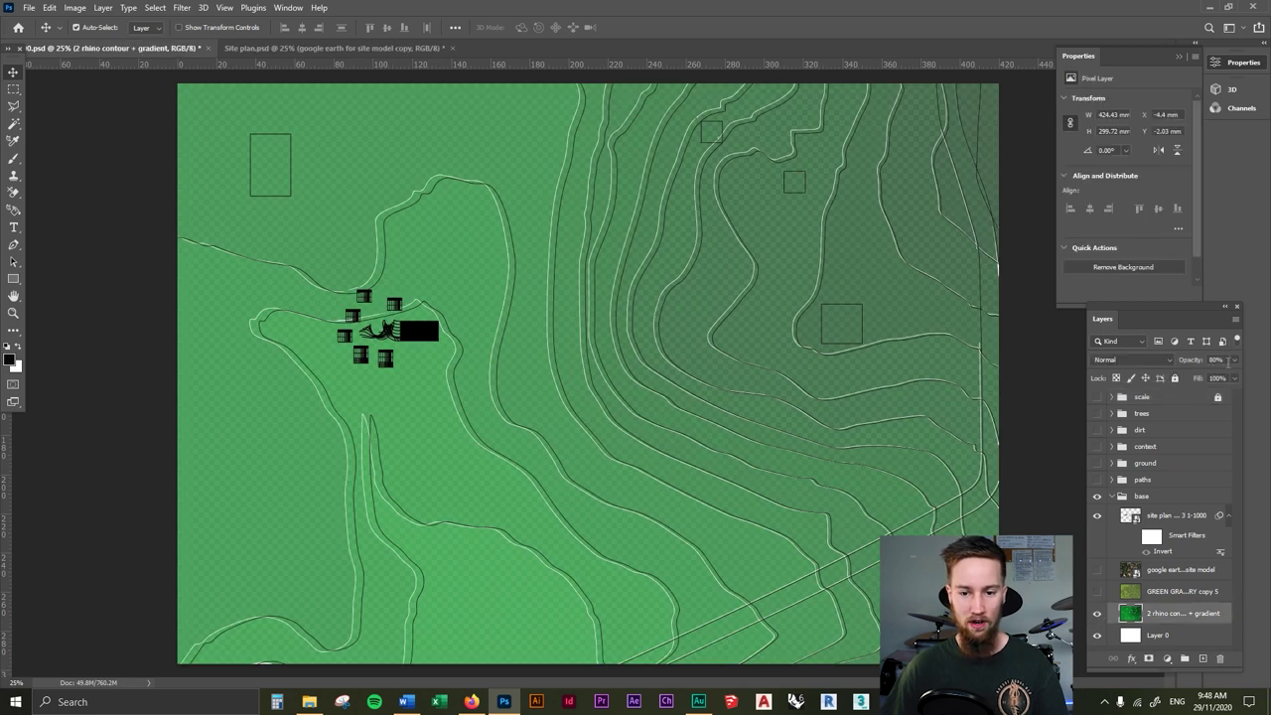
type("100")
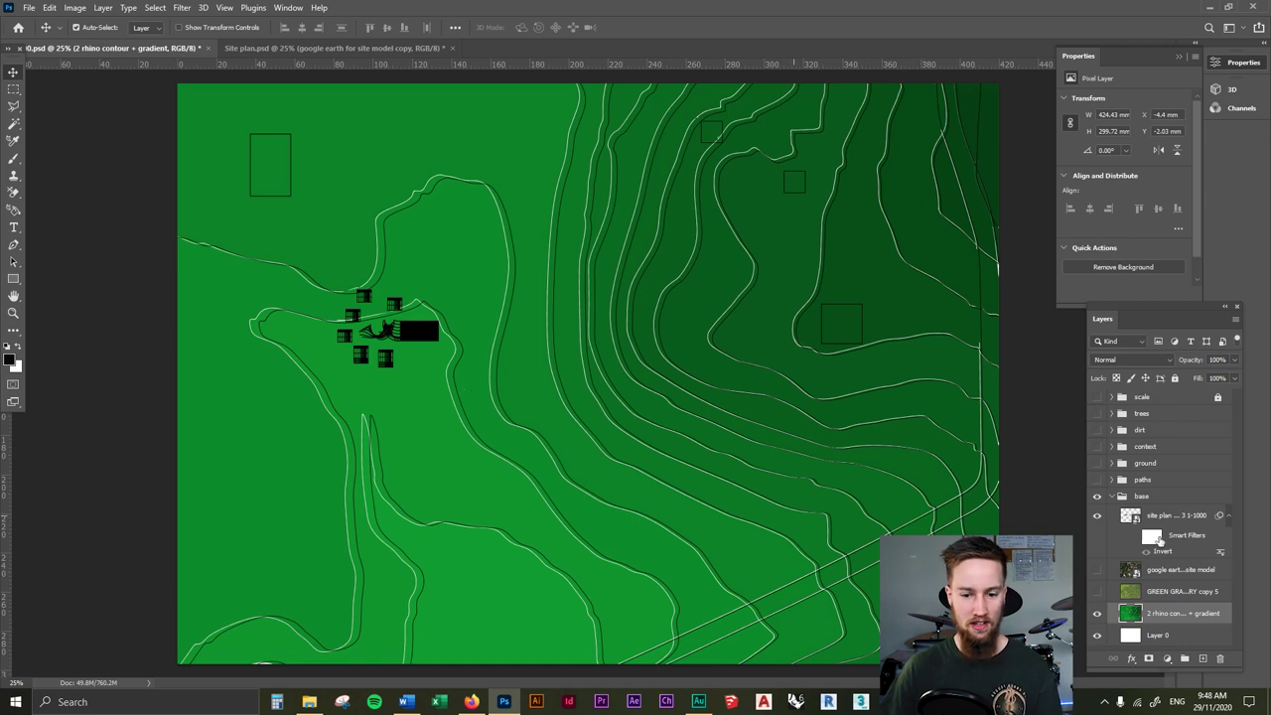
left_click(1098, 518)
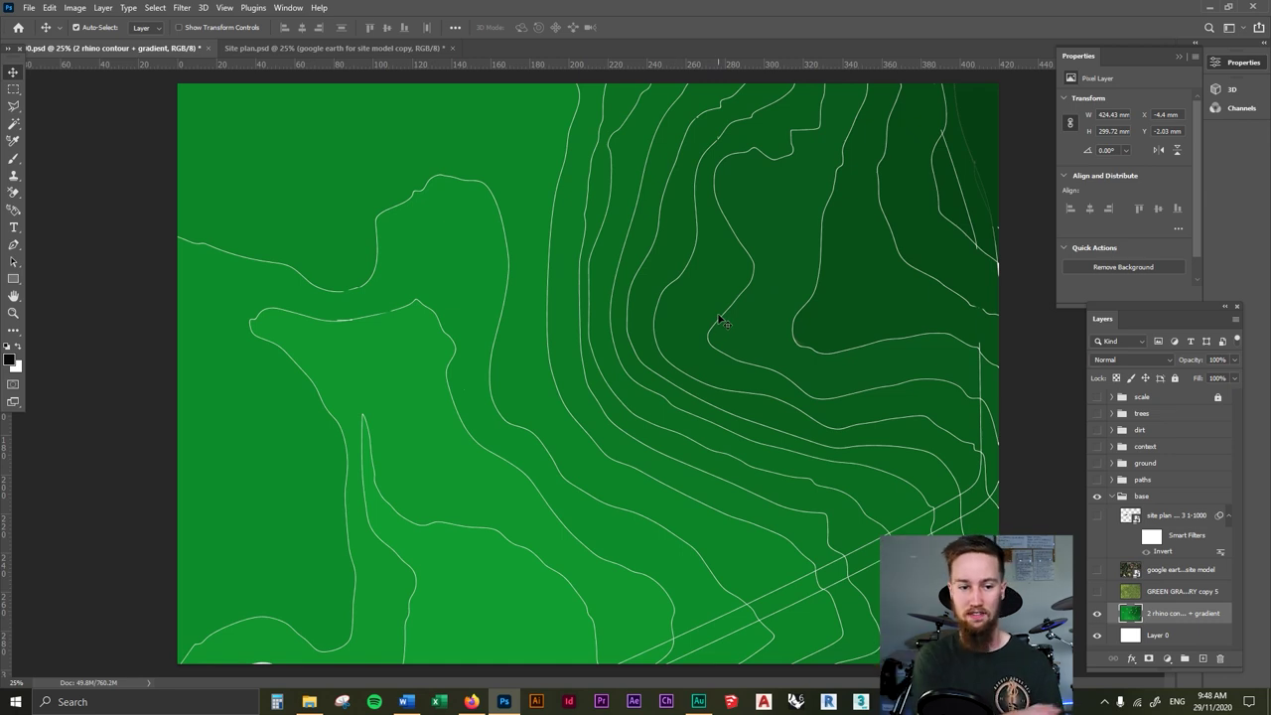
left_click(1097, 592)
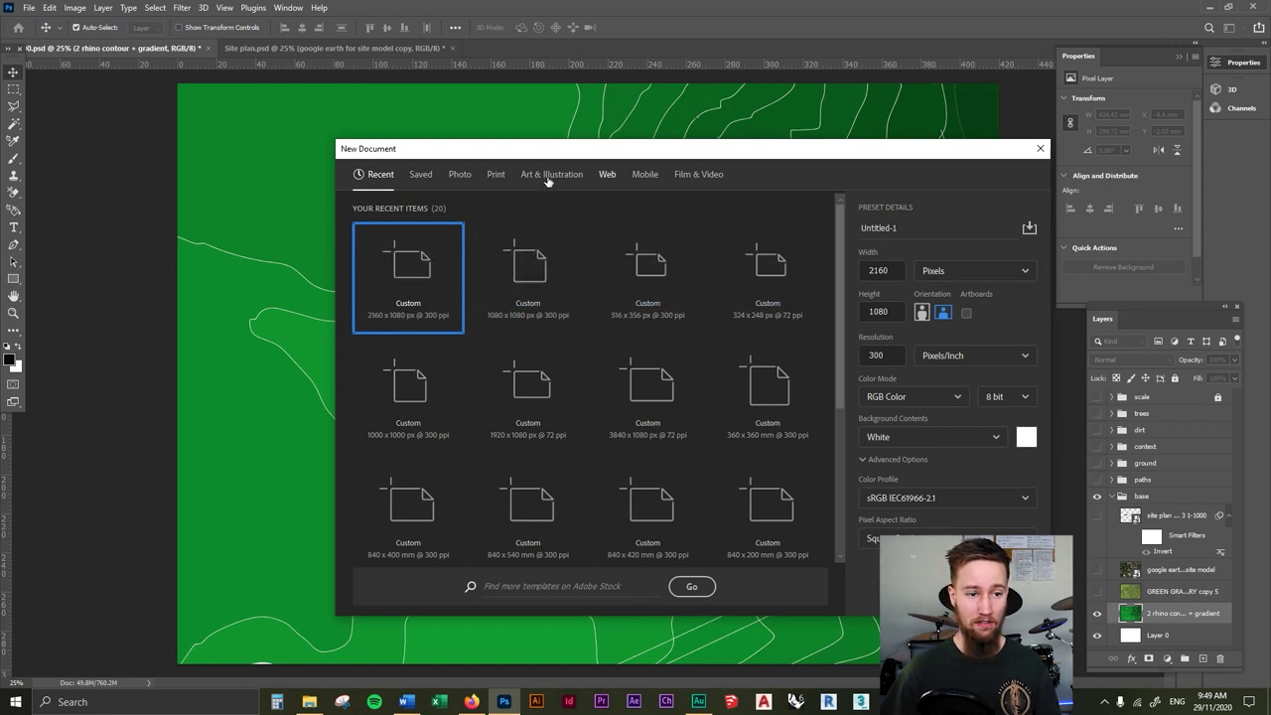
Step: Create a blank landscape A3 (420 × 297) document from the Print presets, then minimize Acrobat
left_click(499, 175)
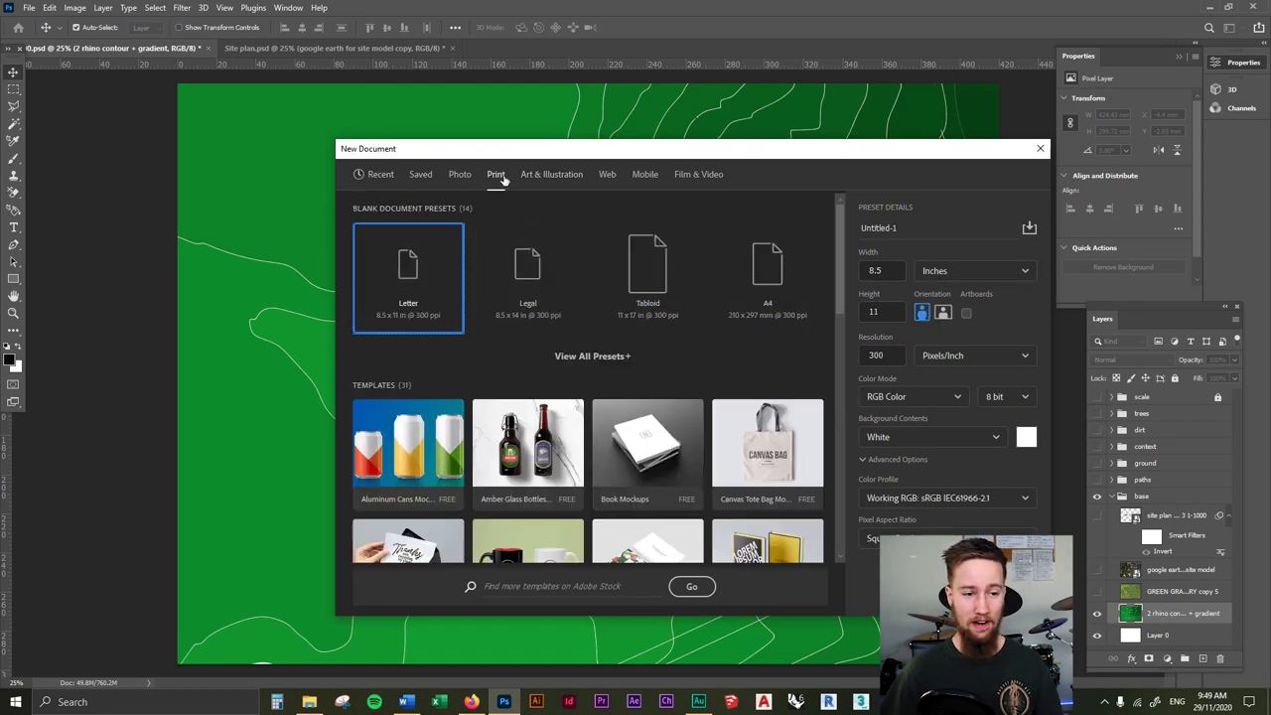
left_click(613, 358)
left_click(683, 403)
left_click(944, 313)
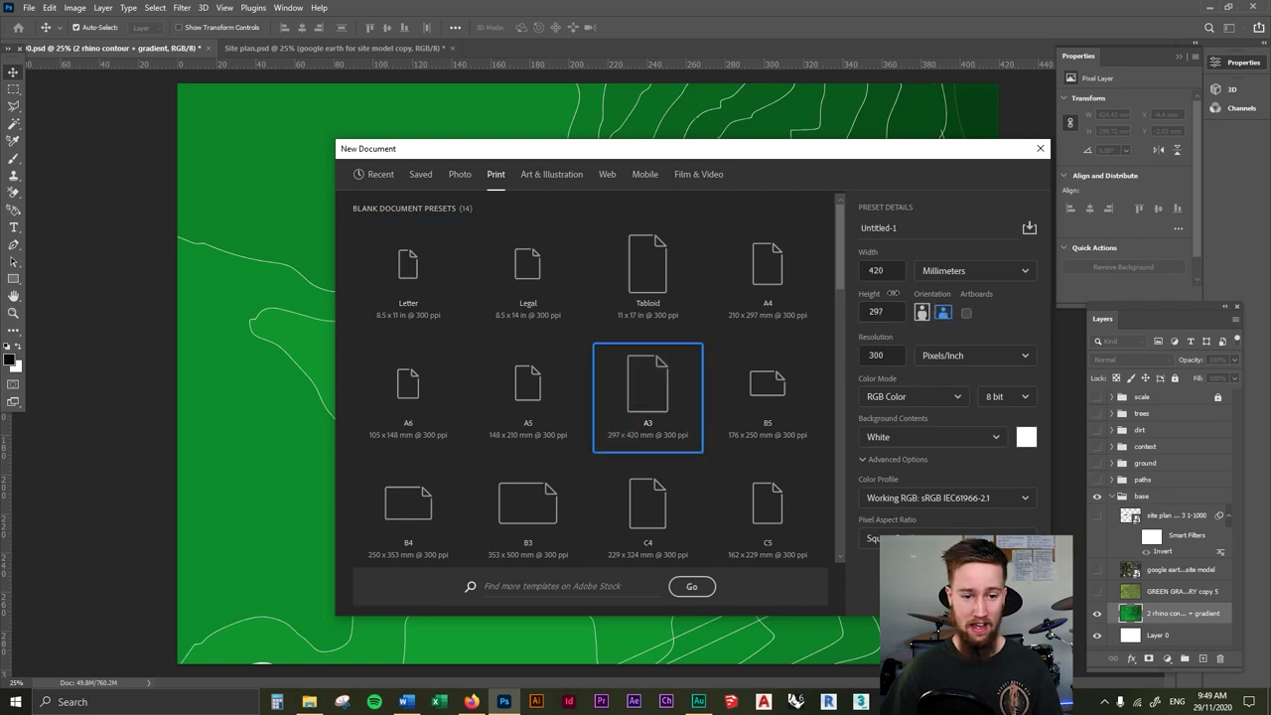
key("Return")
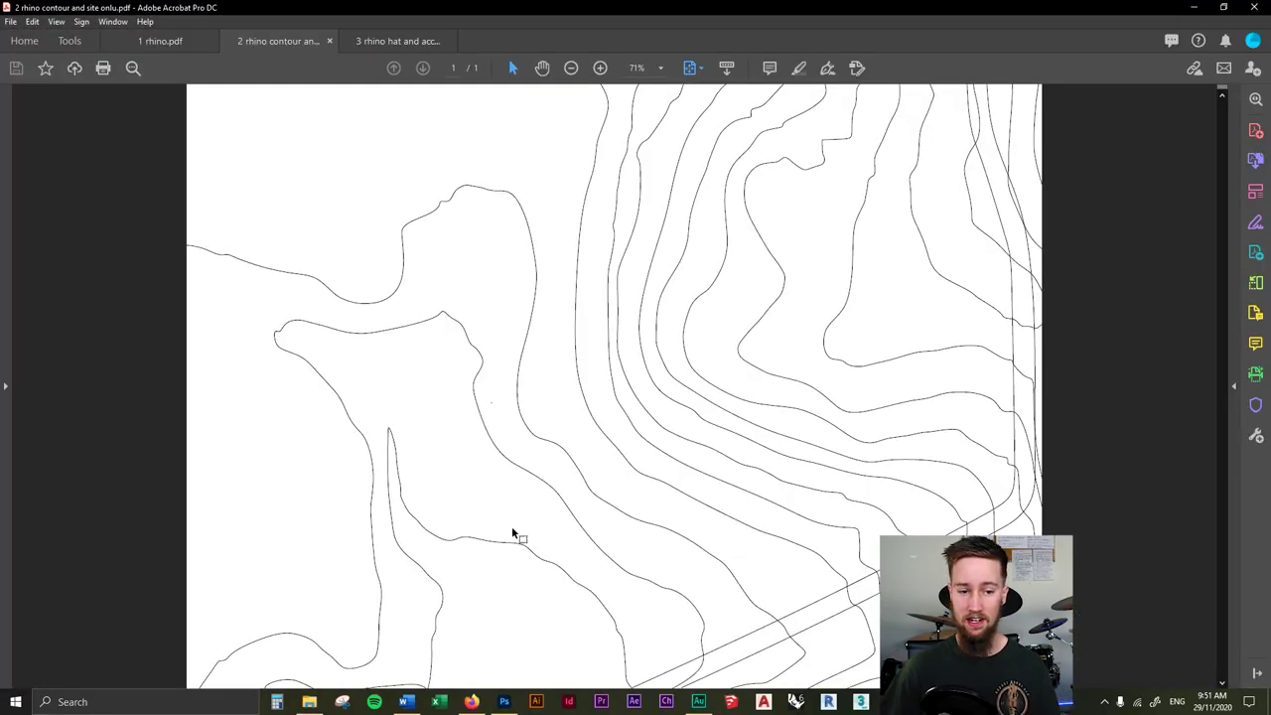
left_click(1193, 7)
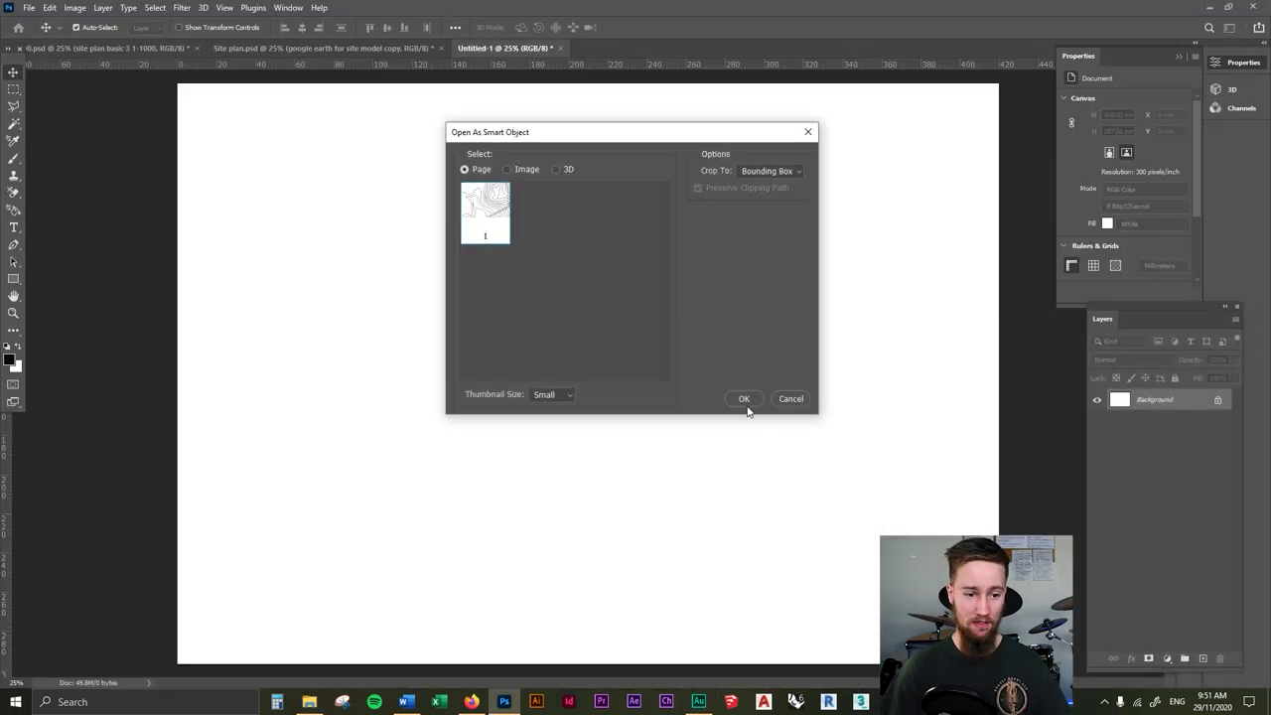
Step: Place the contour PDF page on the canvas and Magic-Wand-select the top-right contour bands
left_click(743, 399)
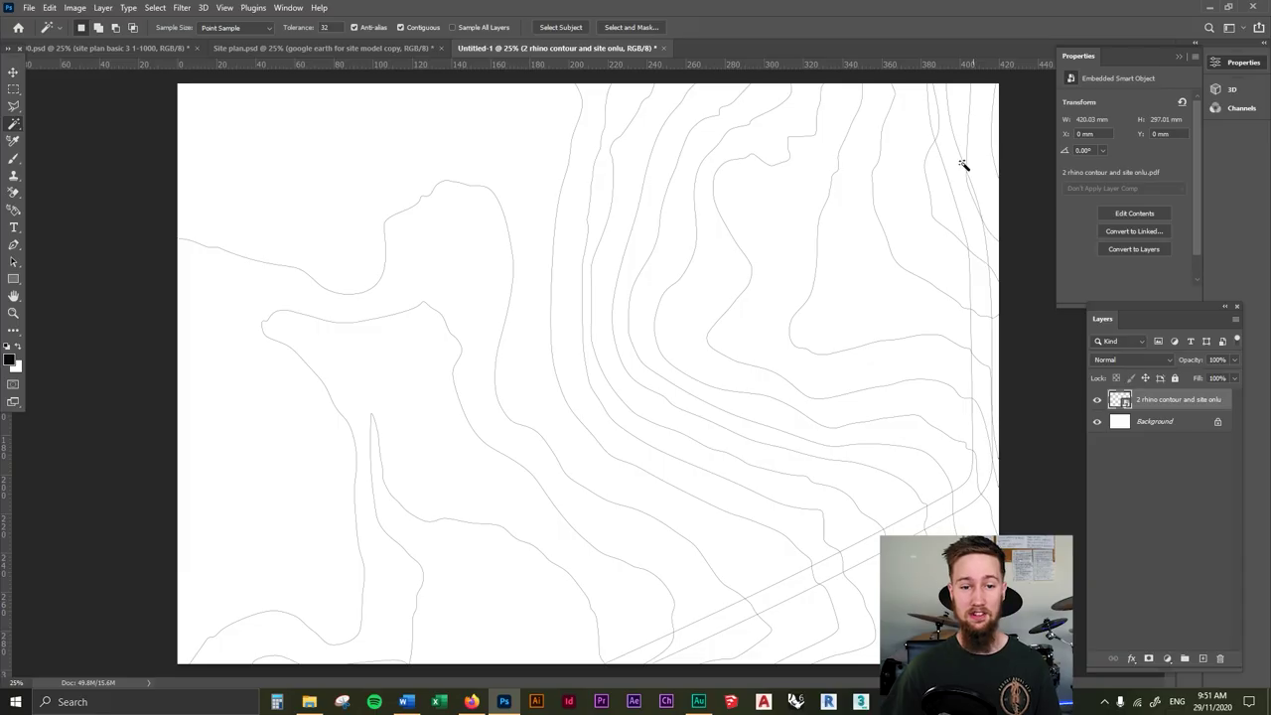
left_click(896, 217)
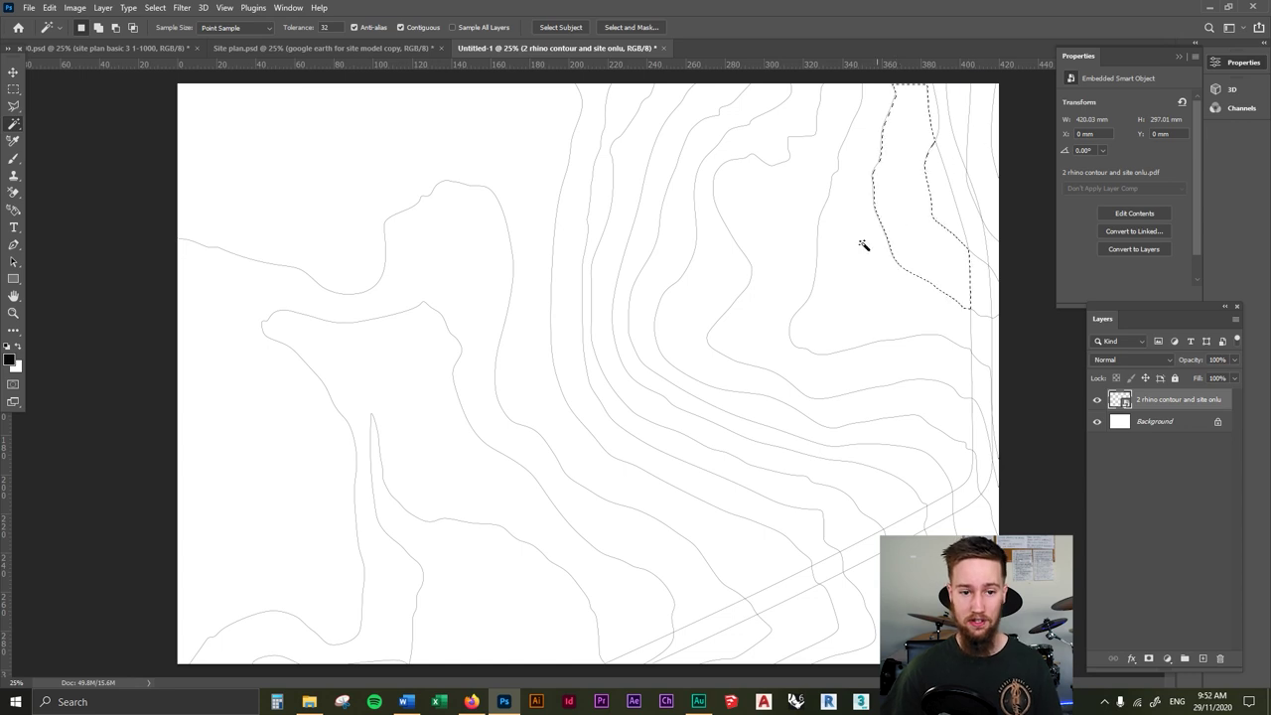
left_click(860, 257)
Step: Try selecting further bands to the left, then clear the trial selection
left_click(775, 228)
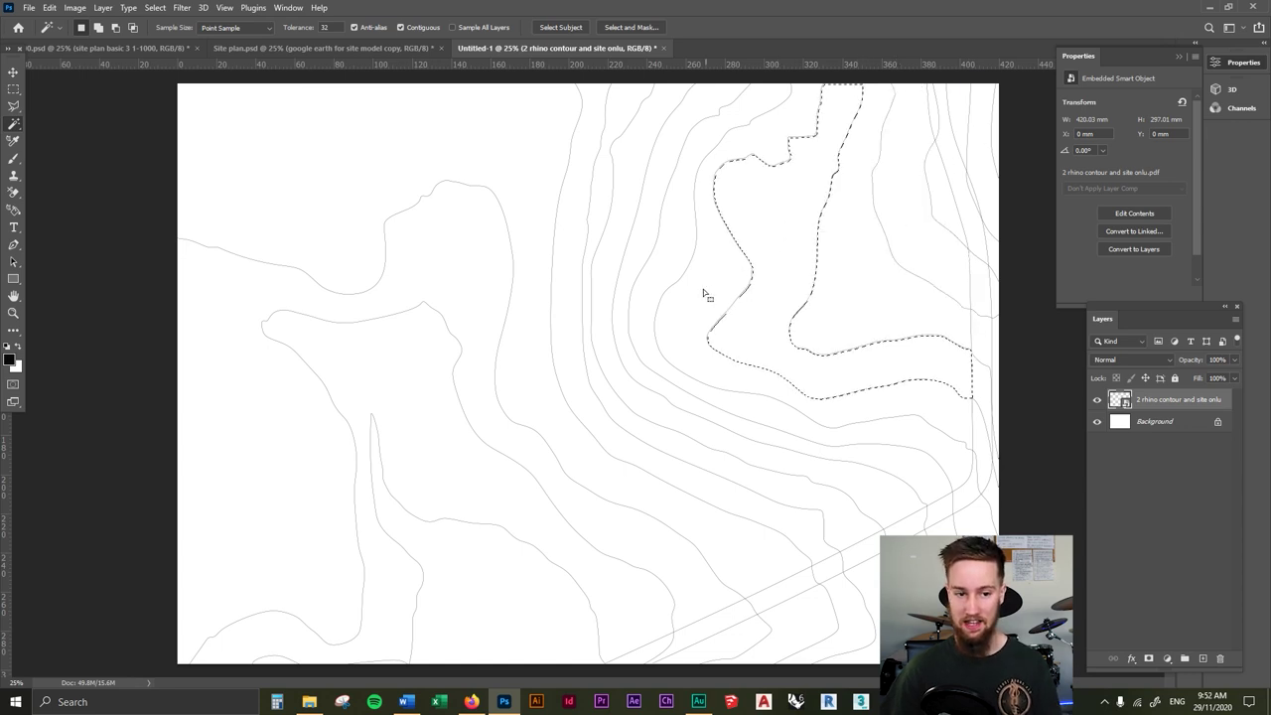
left_click(680, 273)
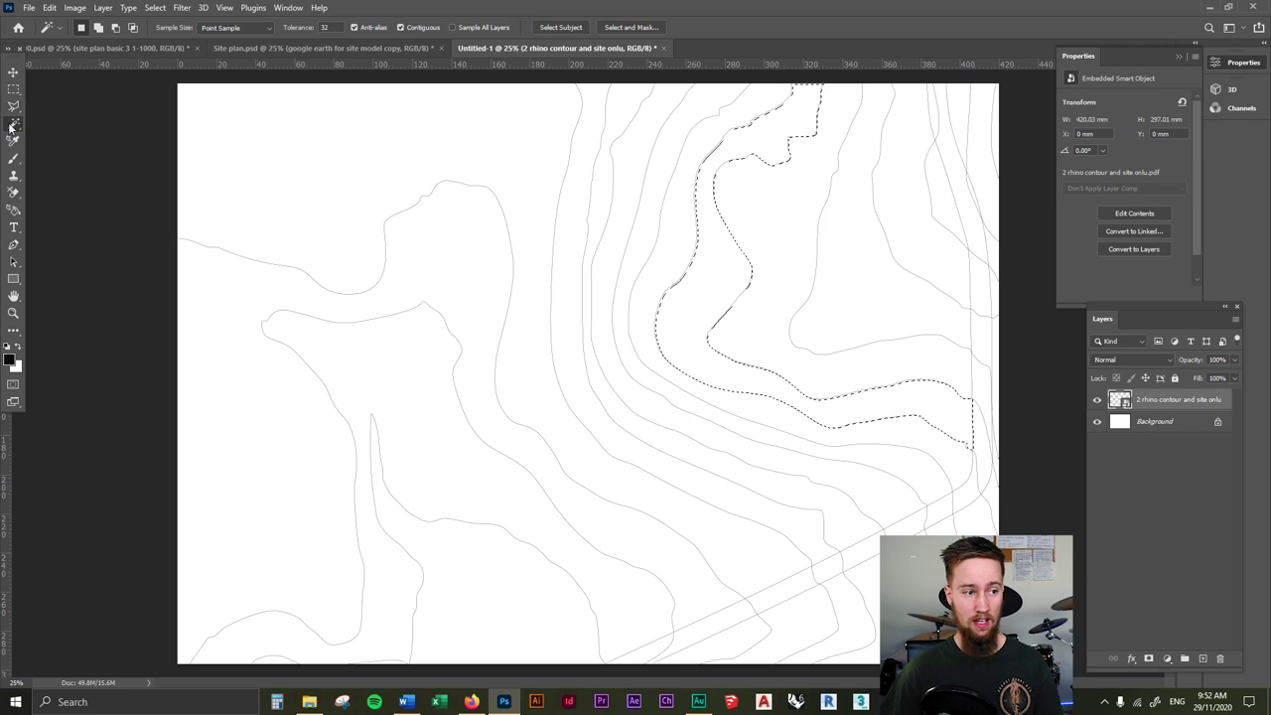
left_click(698, 194, "shift")
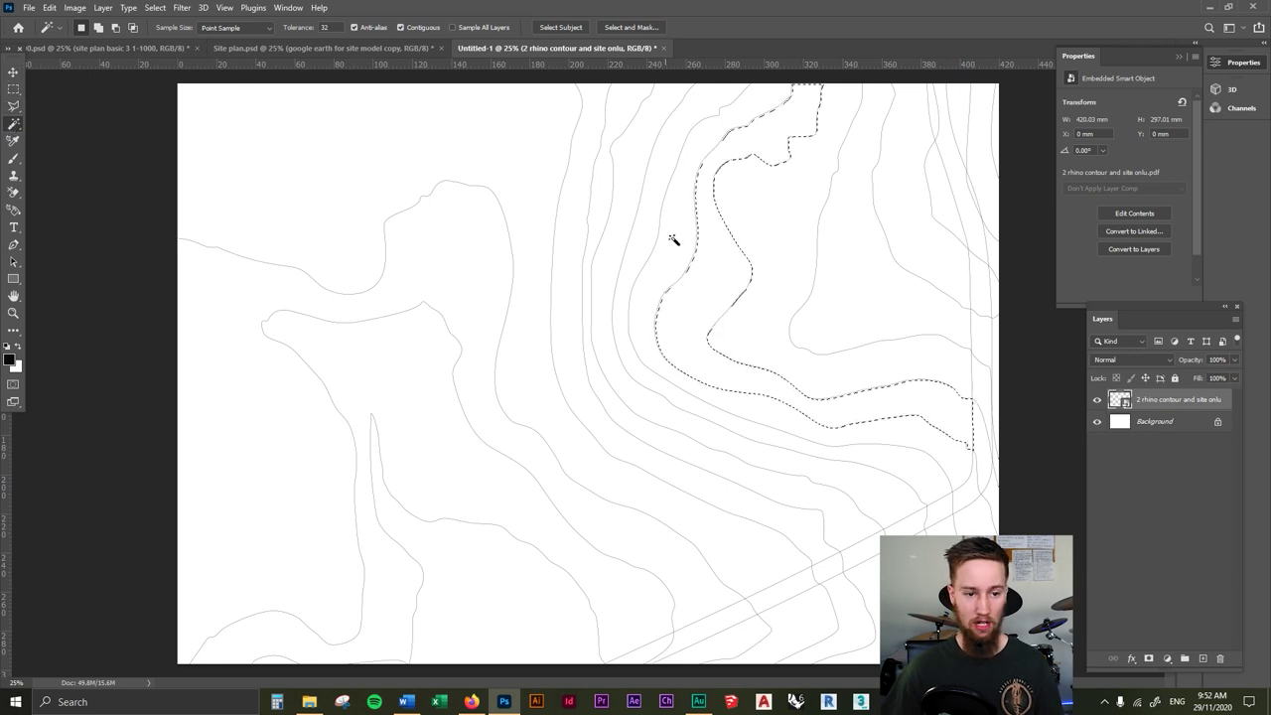
left_click(648, 192)
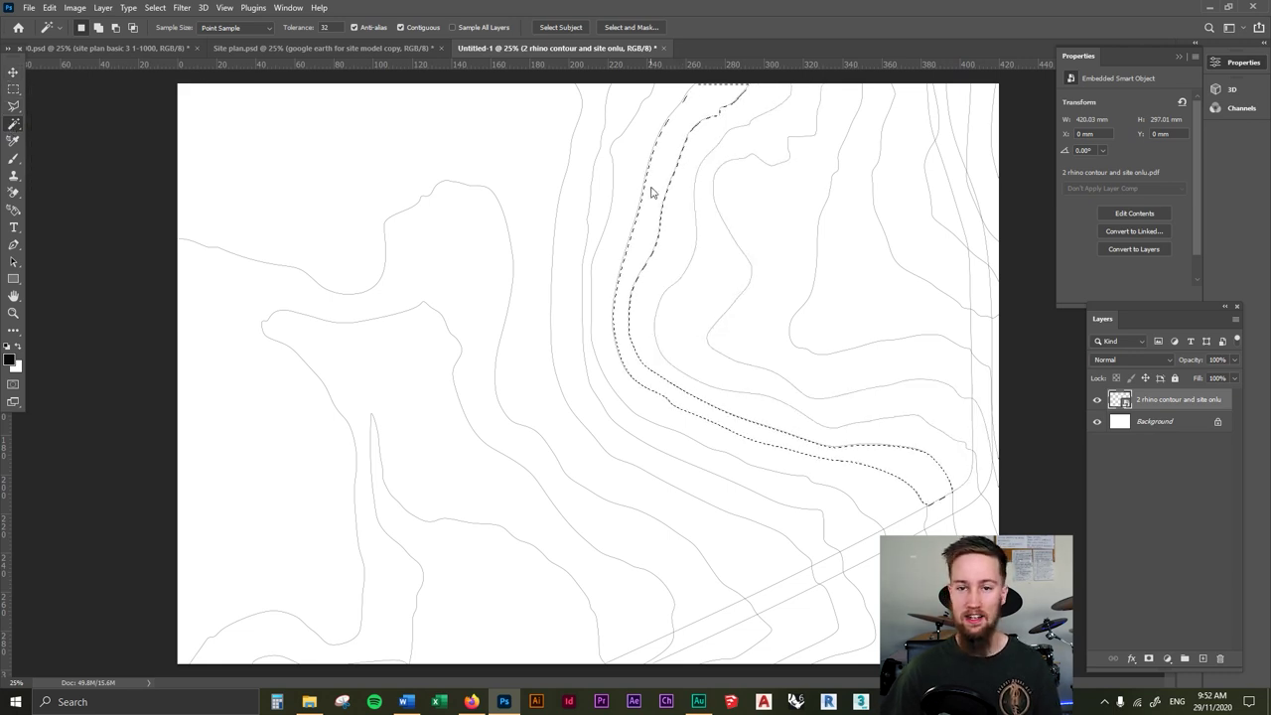
key("ctrl+Tab")
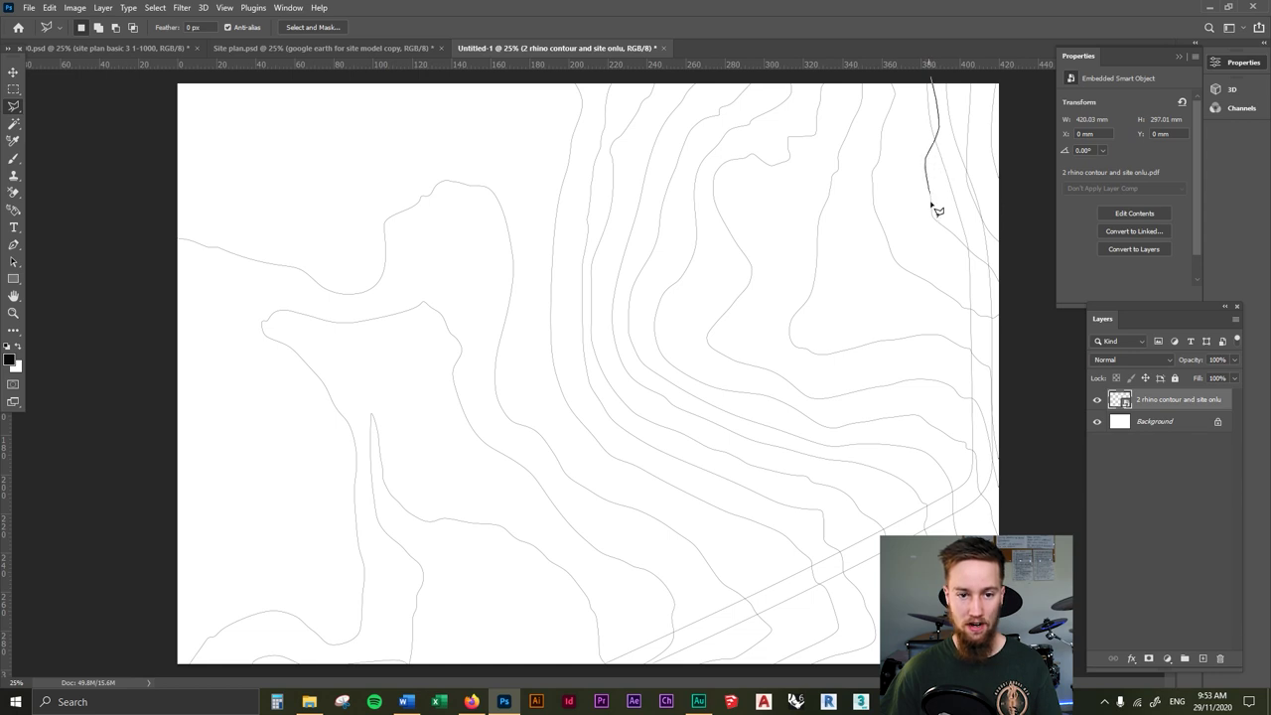
Step: Close the polygonal lasso outline of the right-edge band and switch to the Brush
left_click(1004, 292)
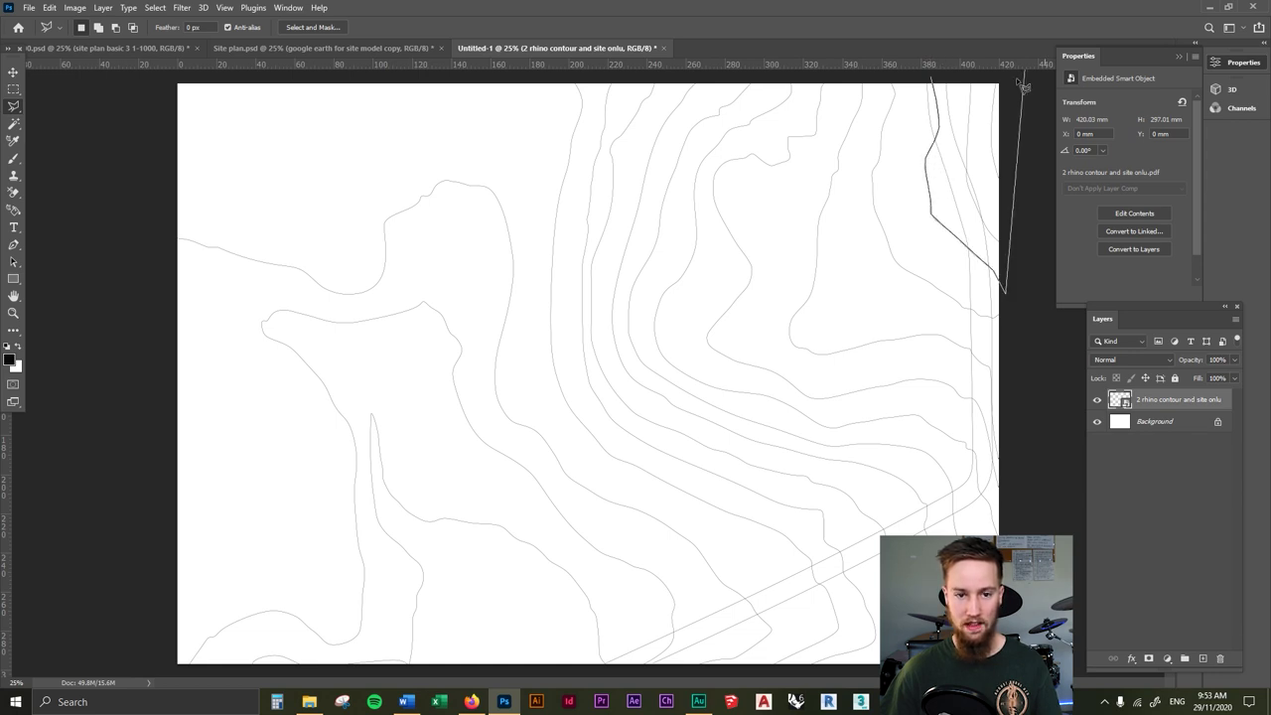
double_click(1012, 85)
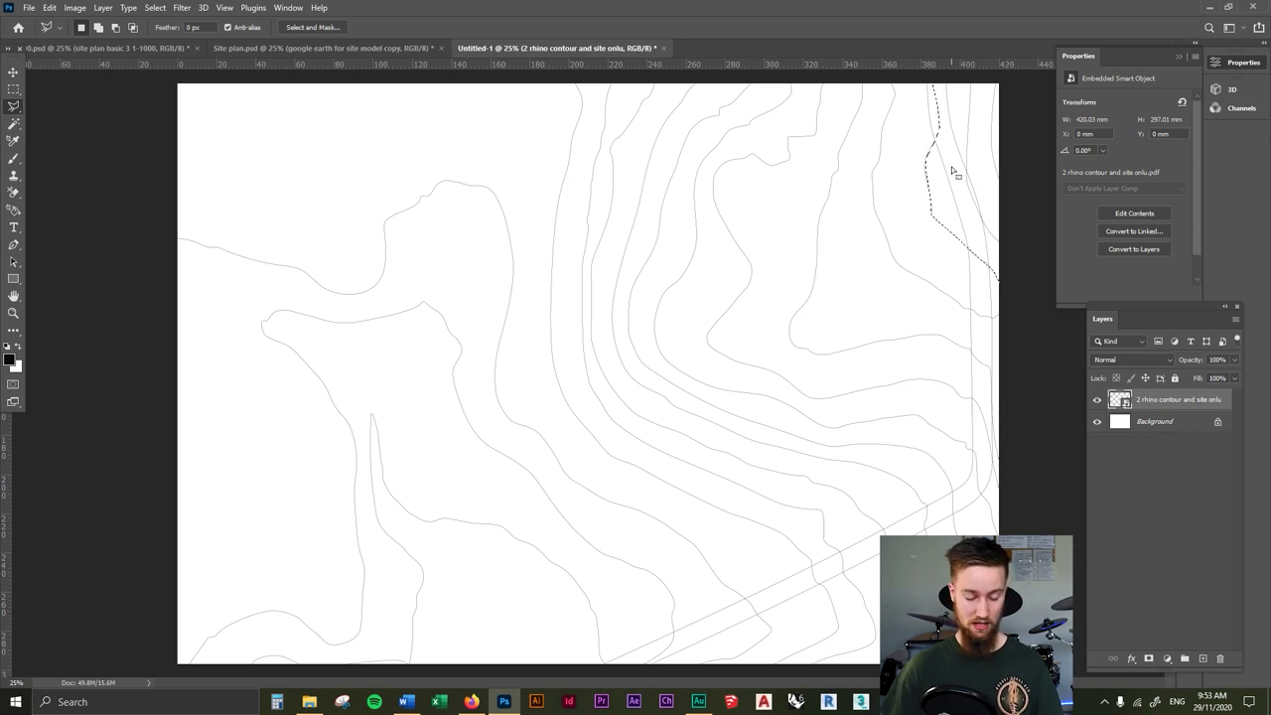
key("b")
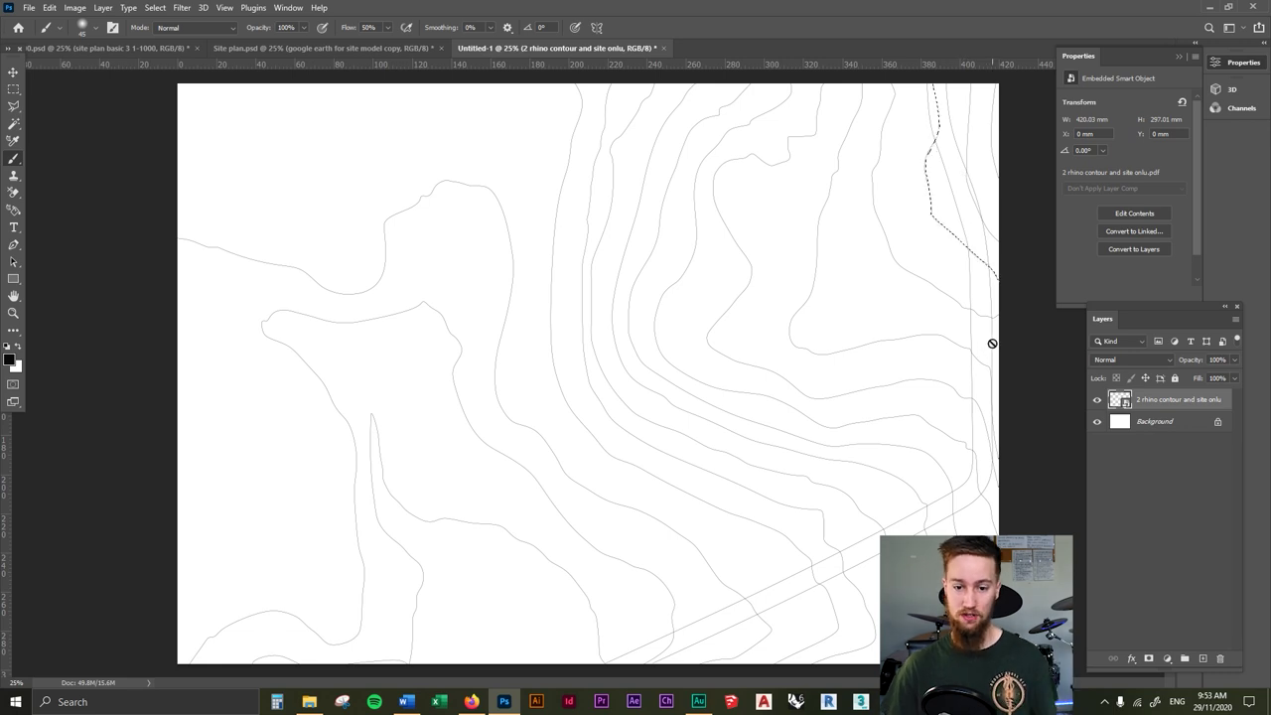
Step: Add Layer 1 and choose a soft round brush preset
left_click(1203, 658)
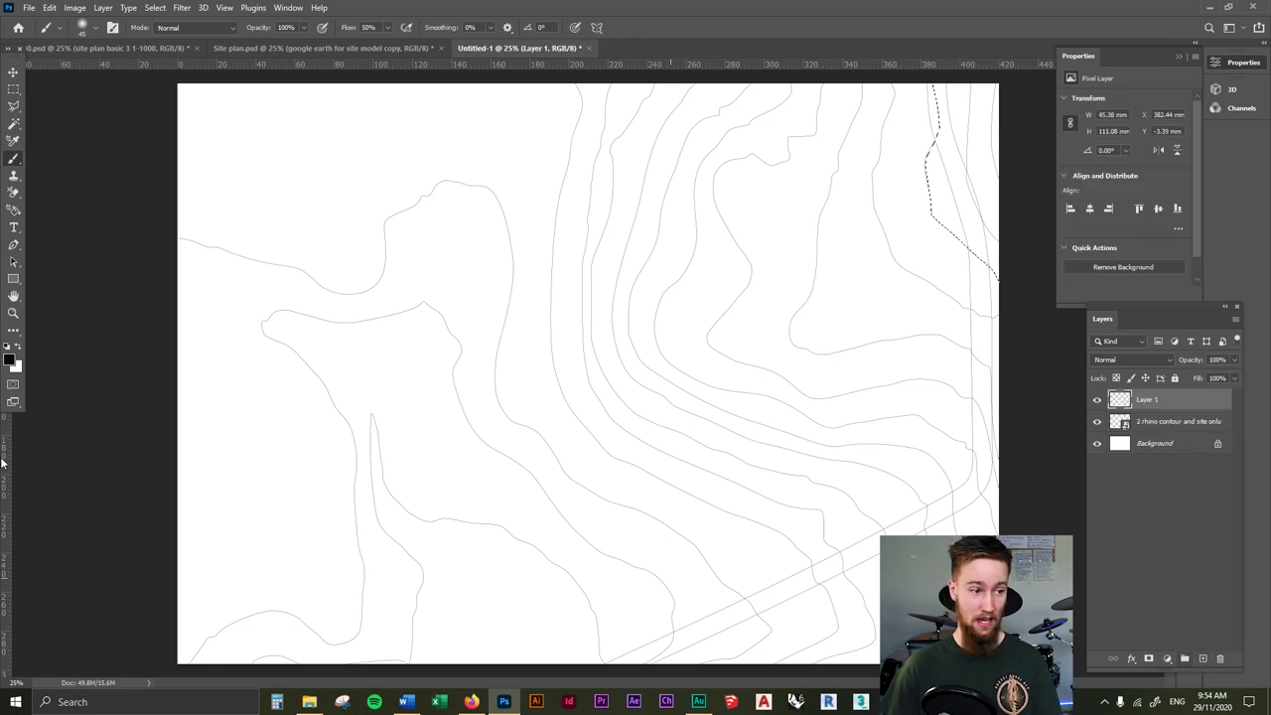
left_click(90, 30)
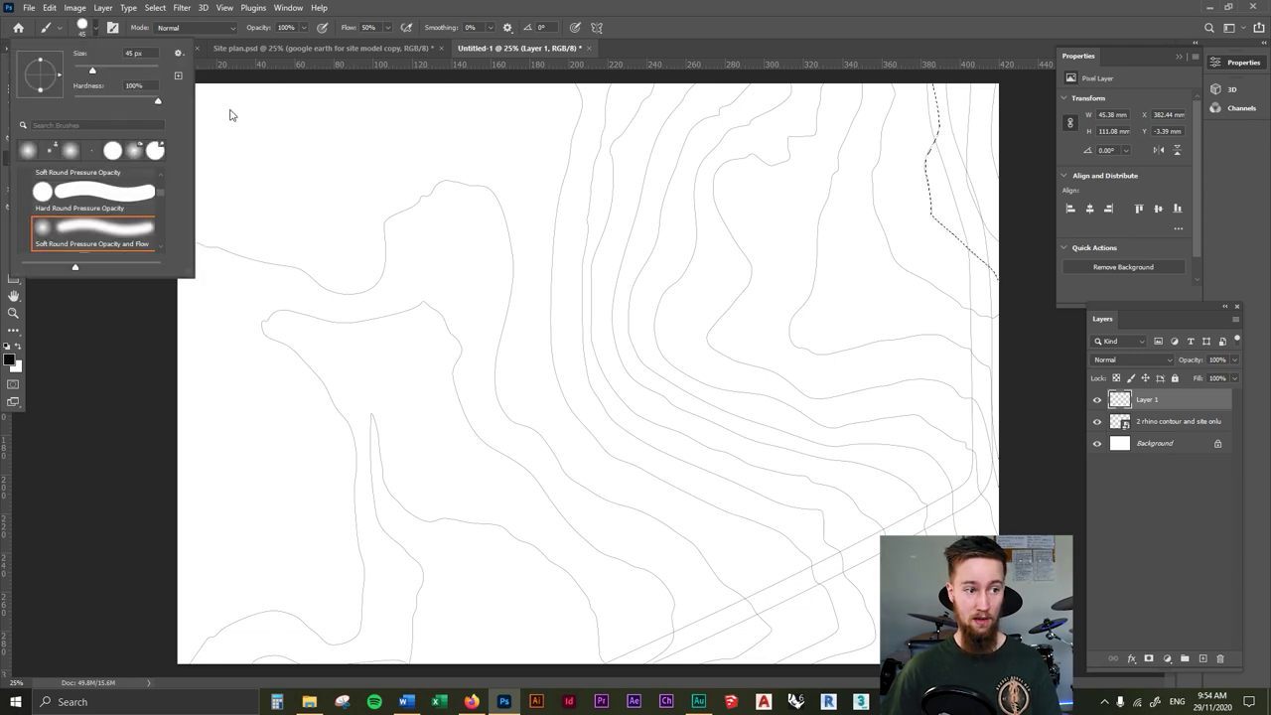
key("Return")
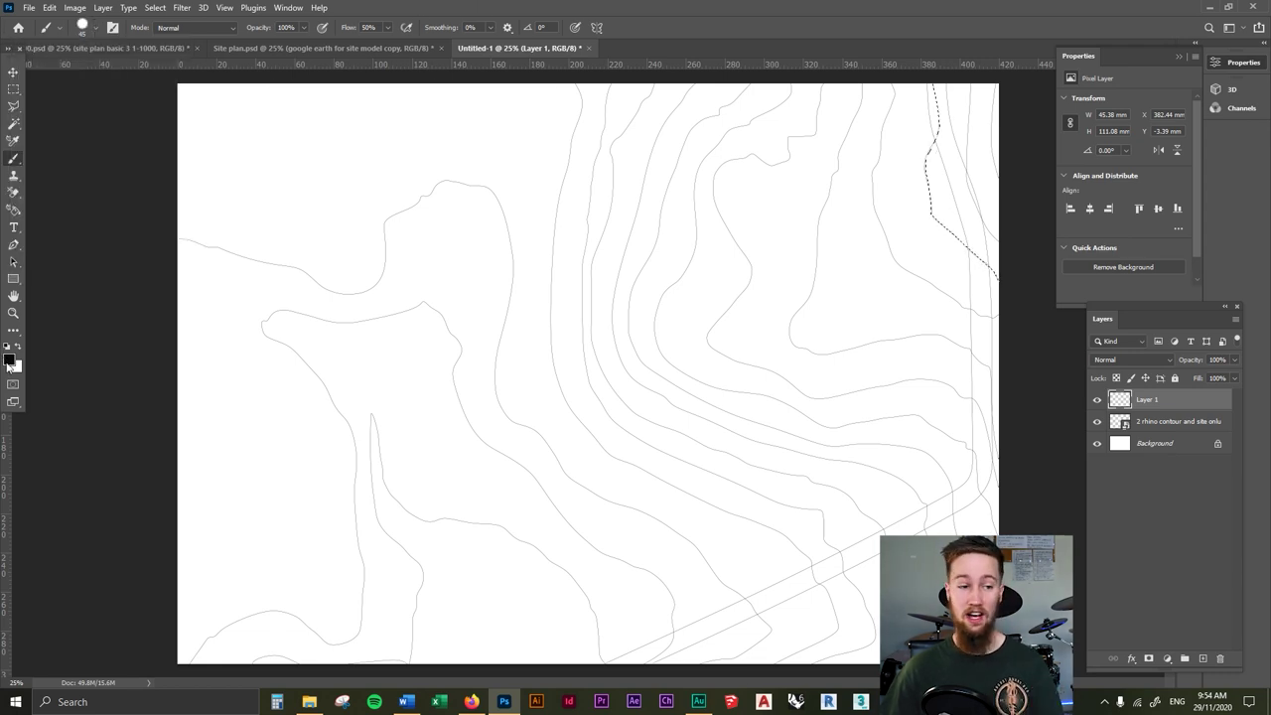
Step: Set the foreground colour to dark green and enlarge the brush to fill the corner band
left_click(9, 361)
left_click(936, 569)
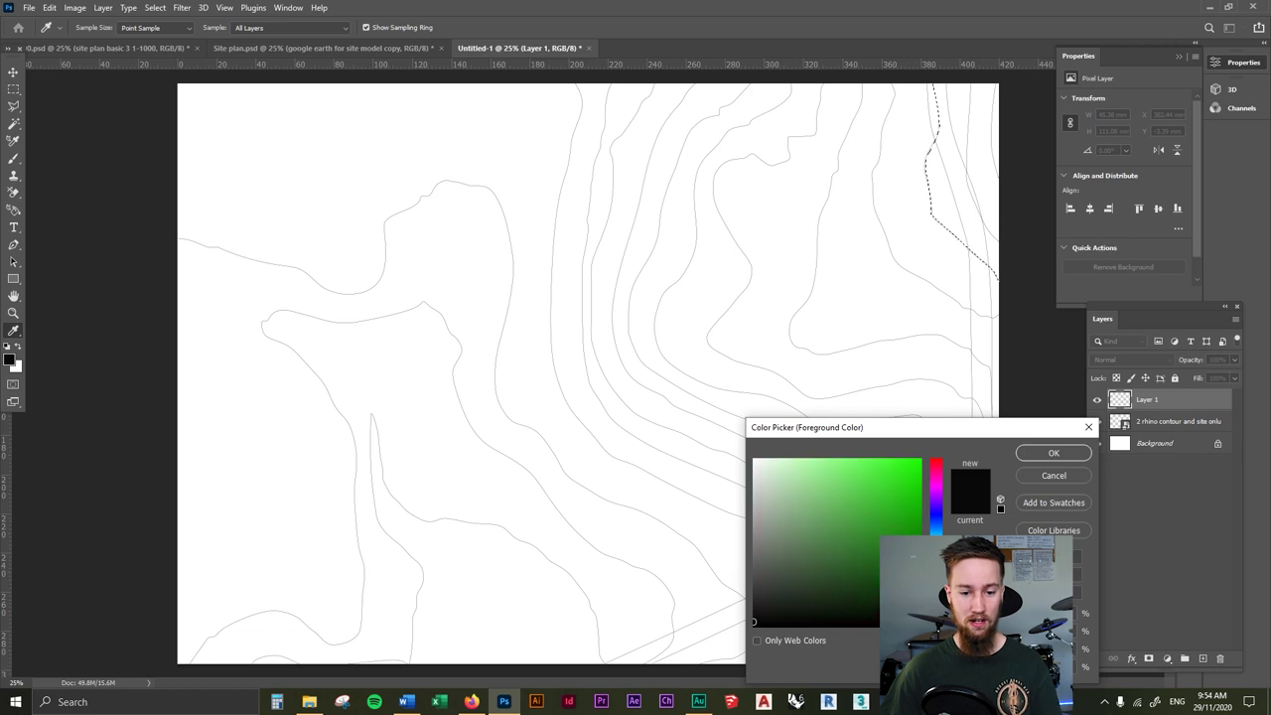
left_click(1051, 454)
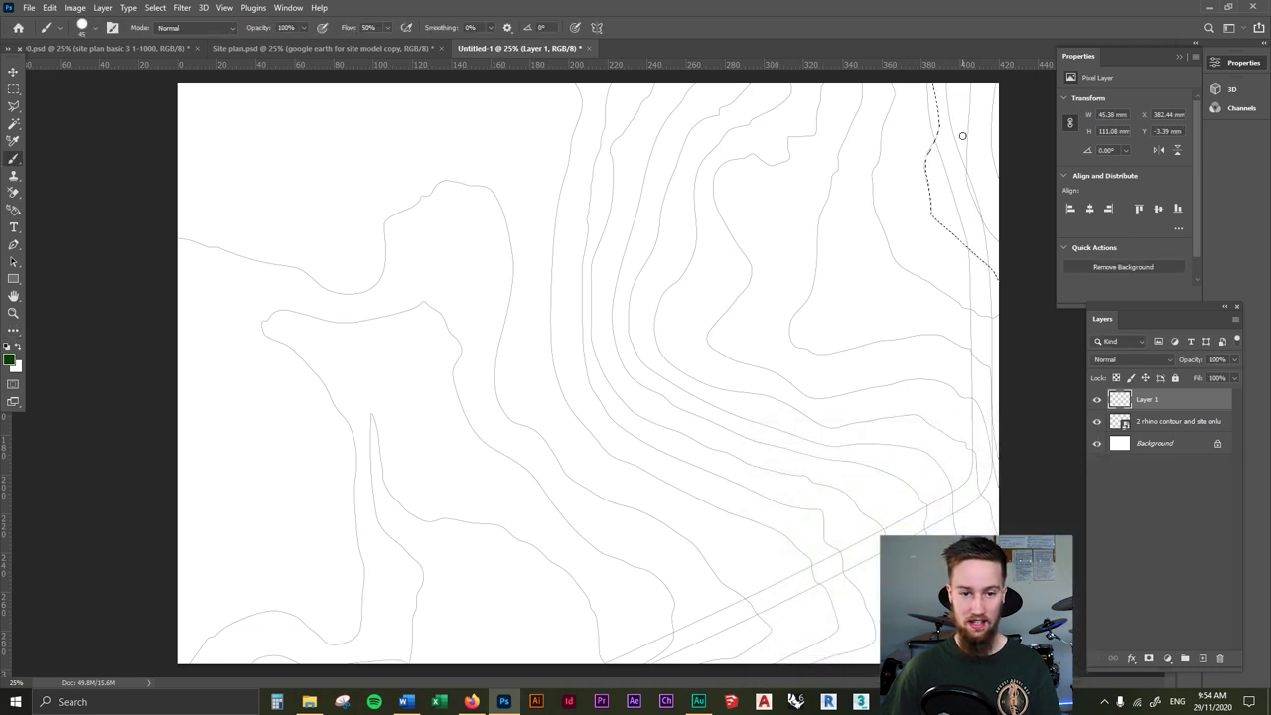
key("bracketright")
key("bracketright")
key("bracketright")
key("bracketright")
key("bracketright")
key("bracketright")
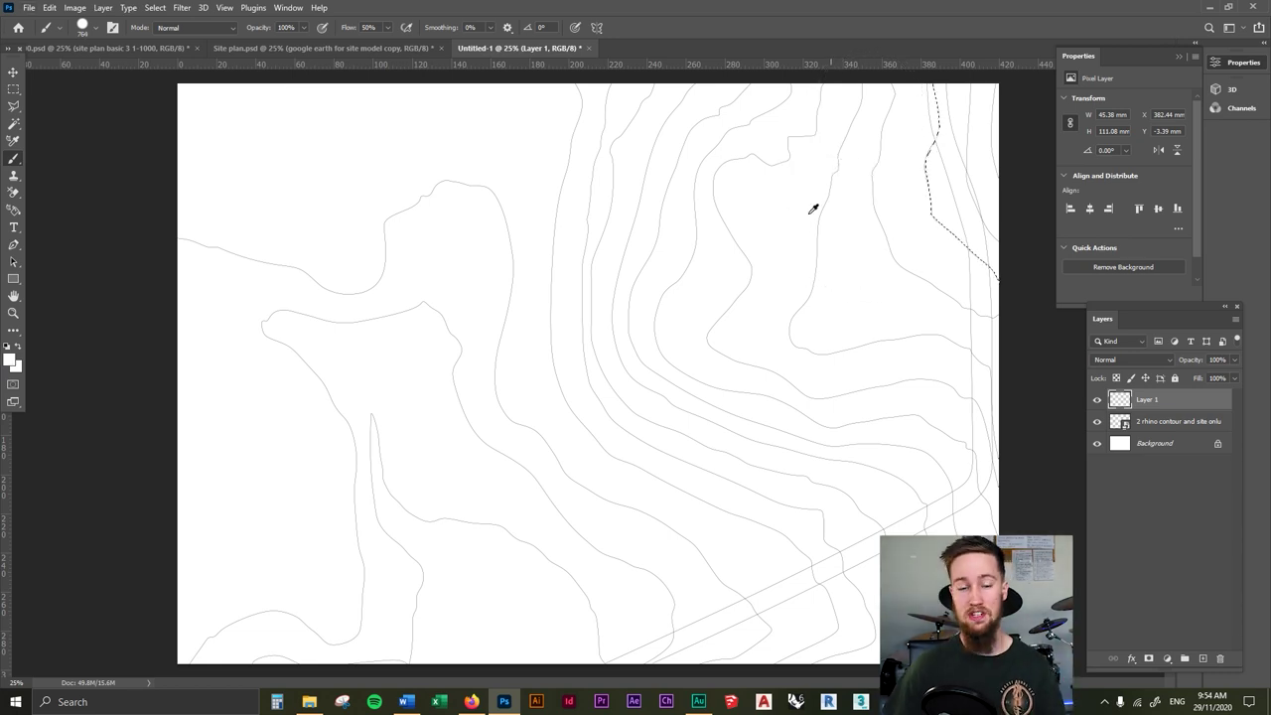
left_click(790, 193, "alt")
mouse_move(789, 193)
left_mouse_down()
mouse_move(871, 196)
mouse_move(740, 190)
mouse_move(743, 201)
mouse_move(880, 204)
mouse_move(692, 204)
mouse_move(840, 212)
mouse_move(679, 228)
left_mouse_up()
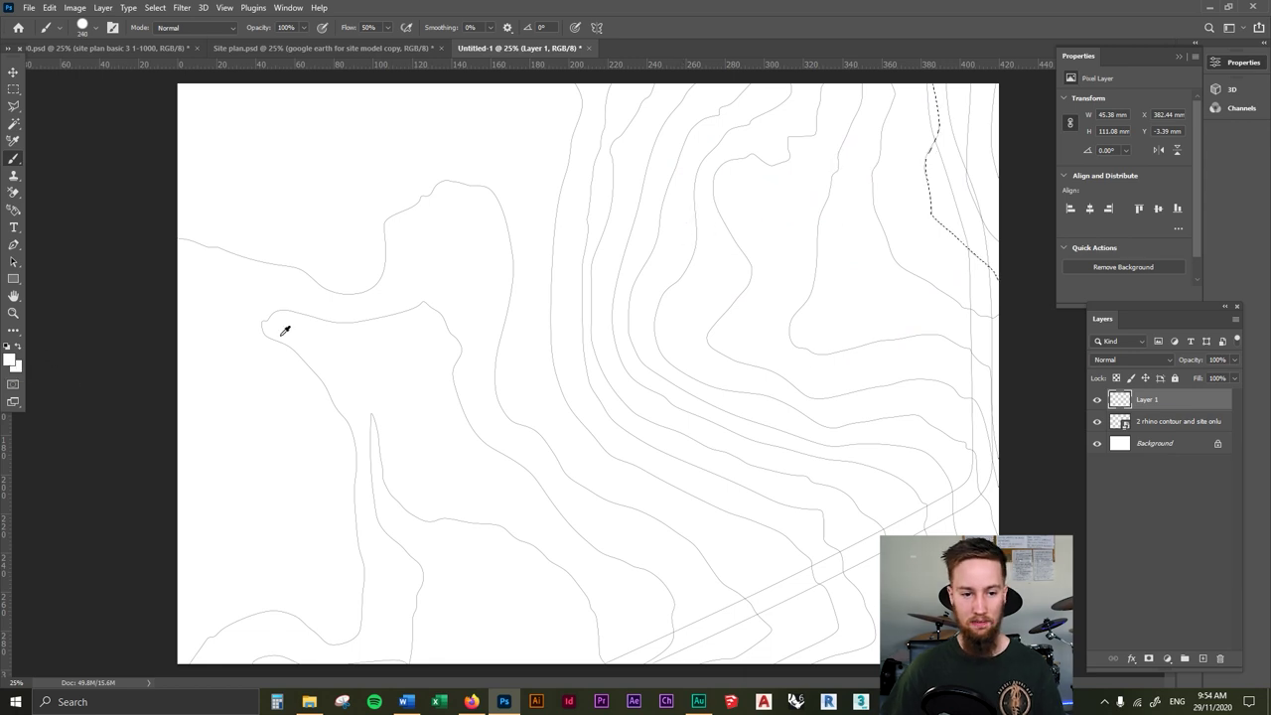
left_click(11, 359)
left_click(935, 571)
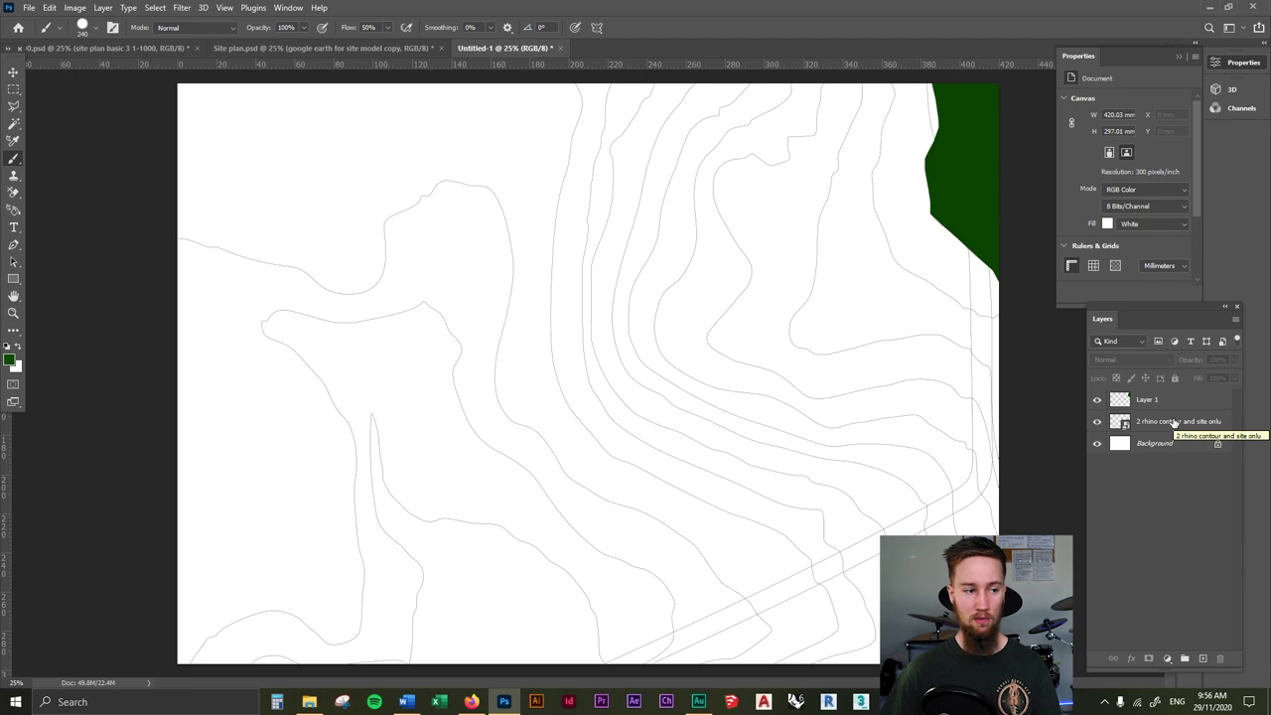
Step: Magic-wand the next band from the contour layer, add Layer 2, and paint it green
left_click(1162, 405)
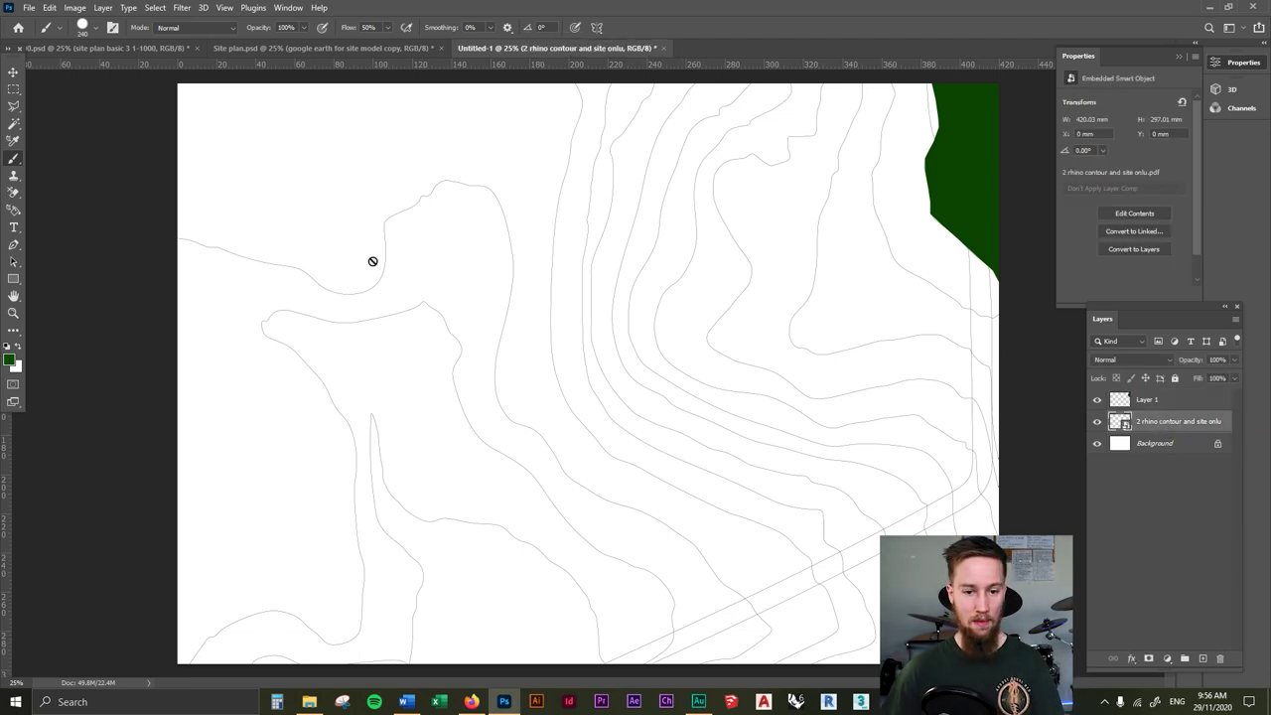
key("w")
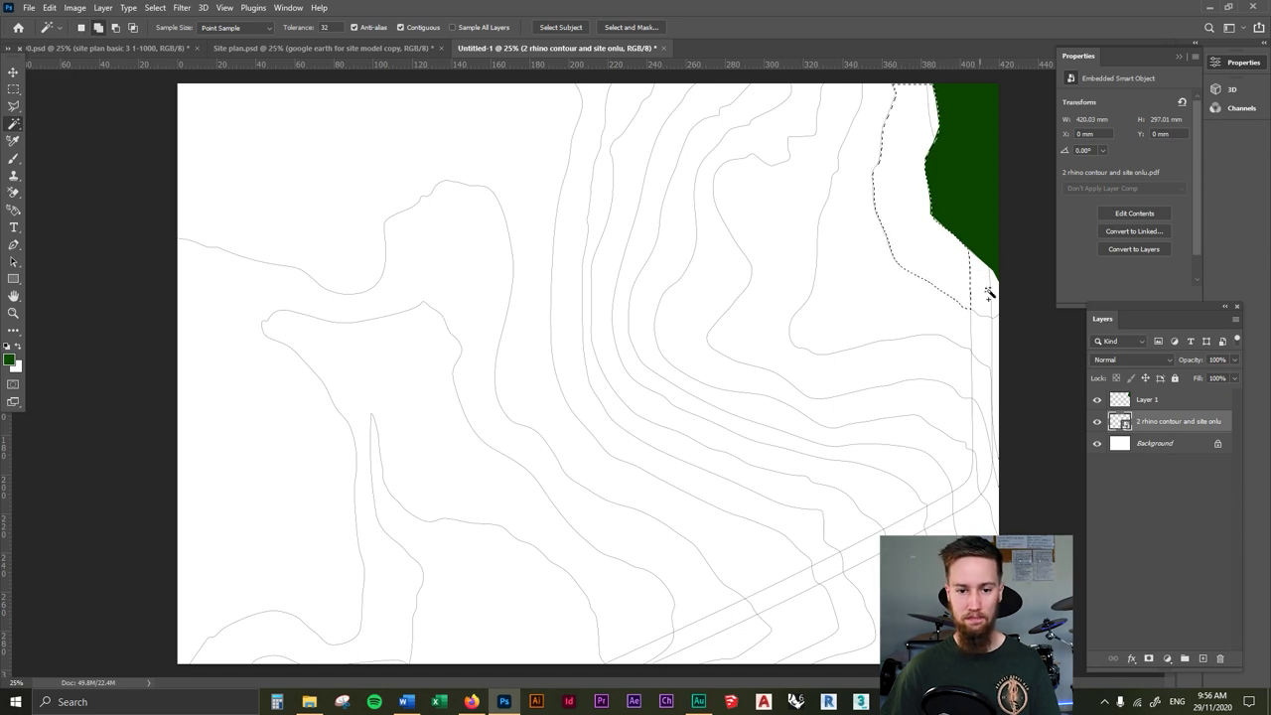
left_click(1202, 660)
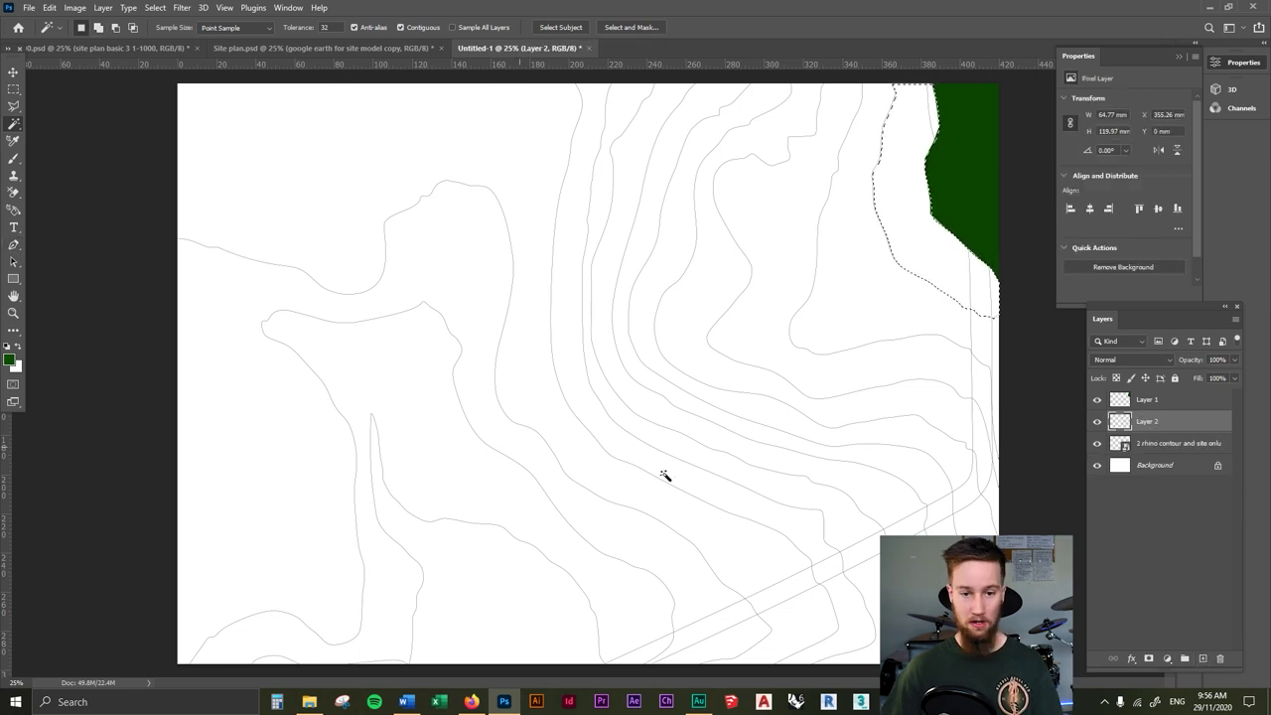
key("b")
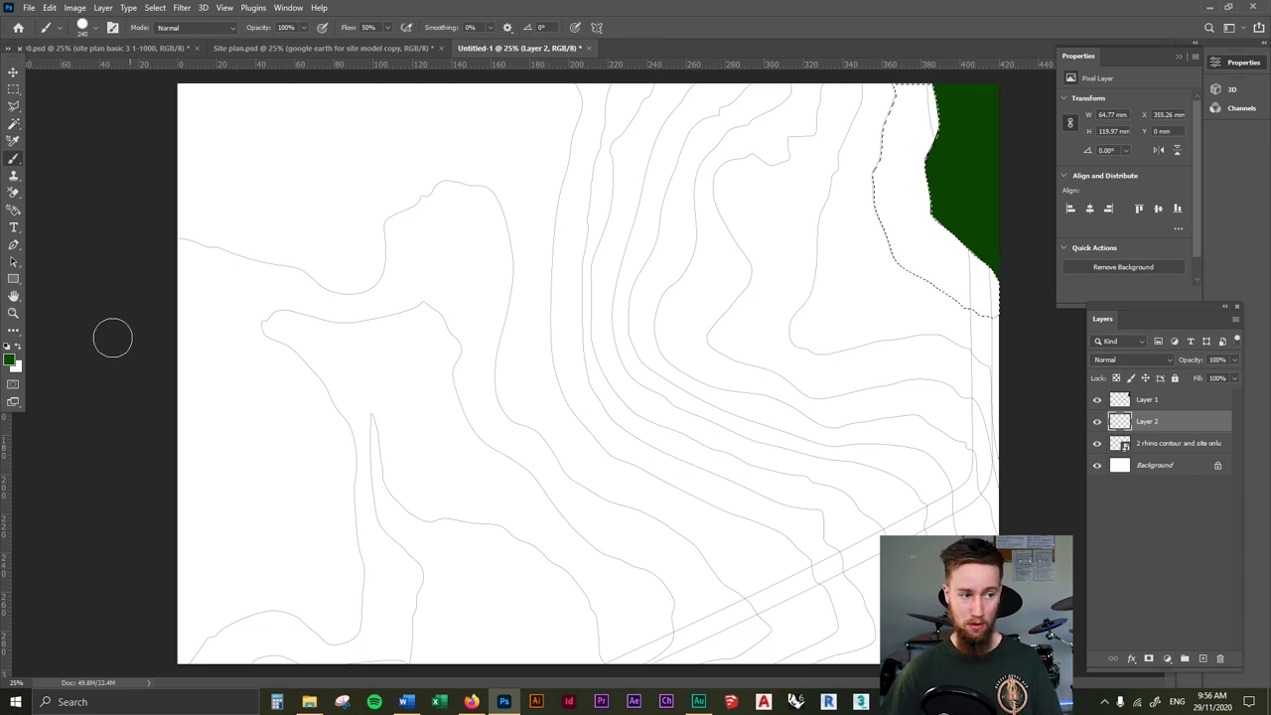
left_click(10, 362)
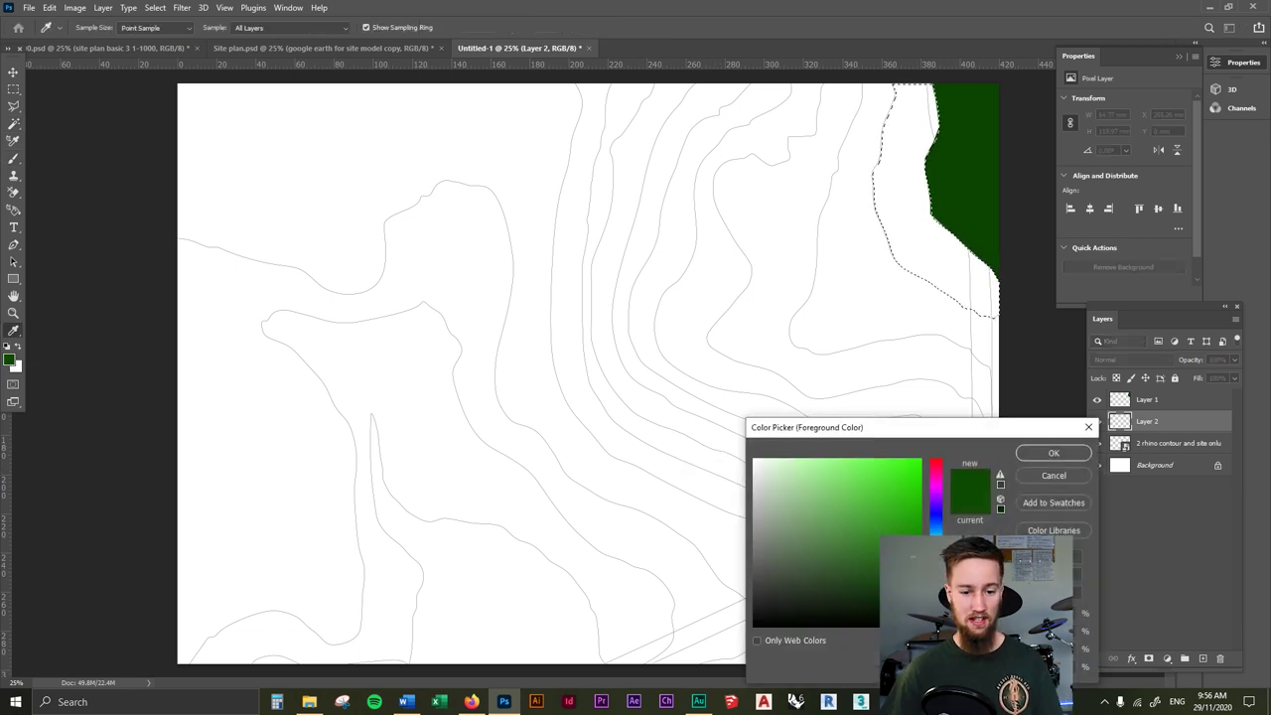
left_click(1053, 454)
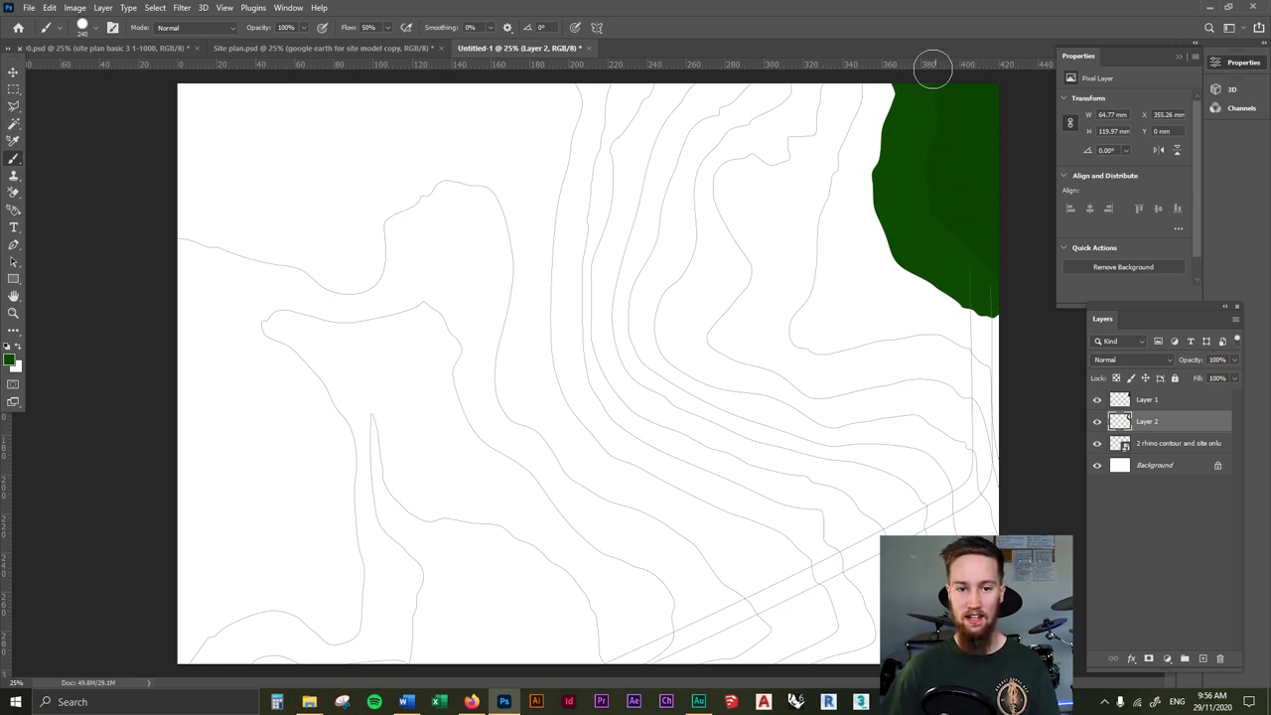
left_click_drag(1001, 287, 1018, 252)
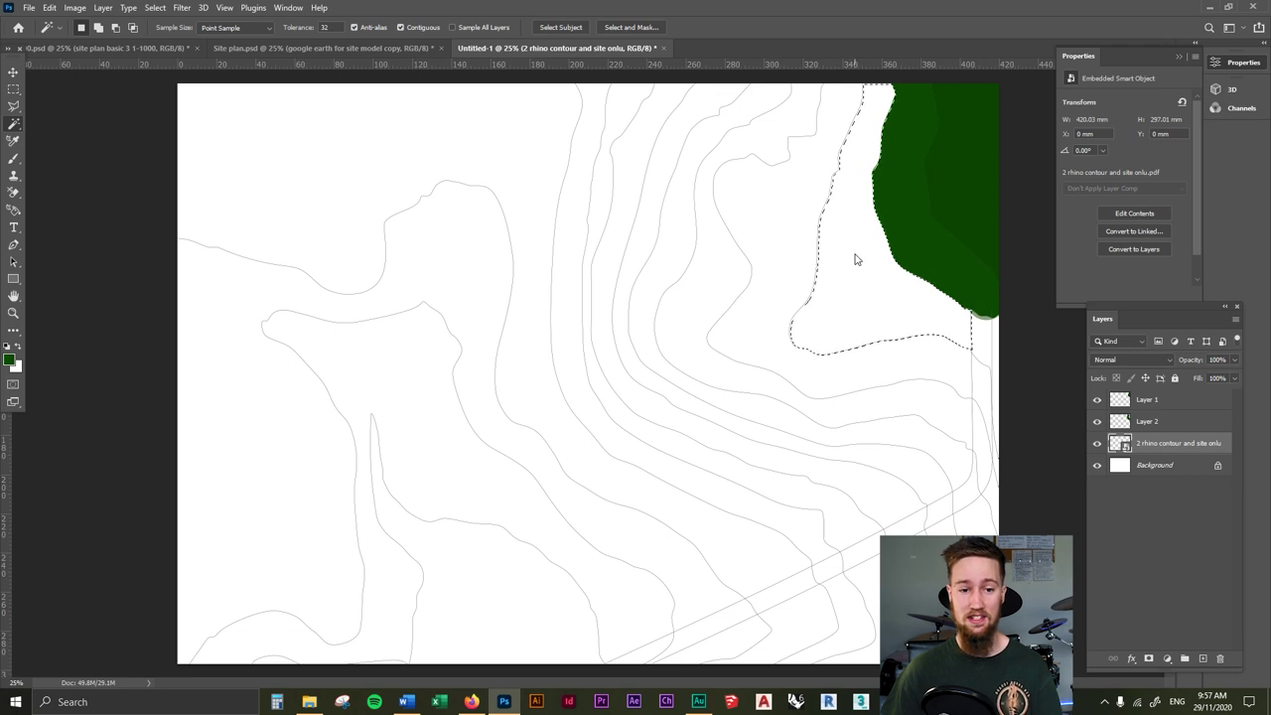
Step: Add Layer 3 and paint the third band in a lighter green with a larger brush
left_click(1203, 659)
key("b")
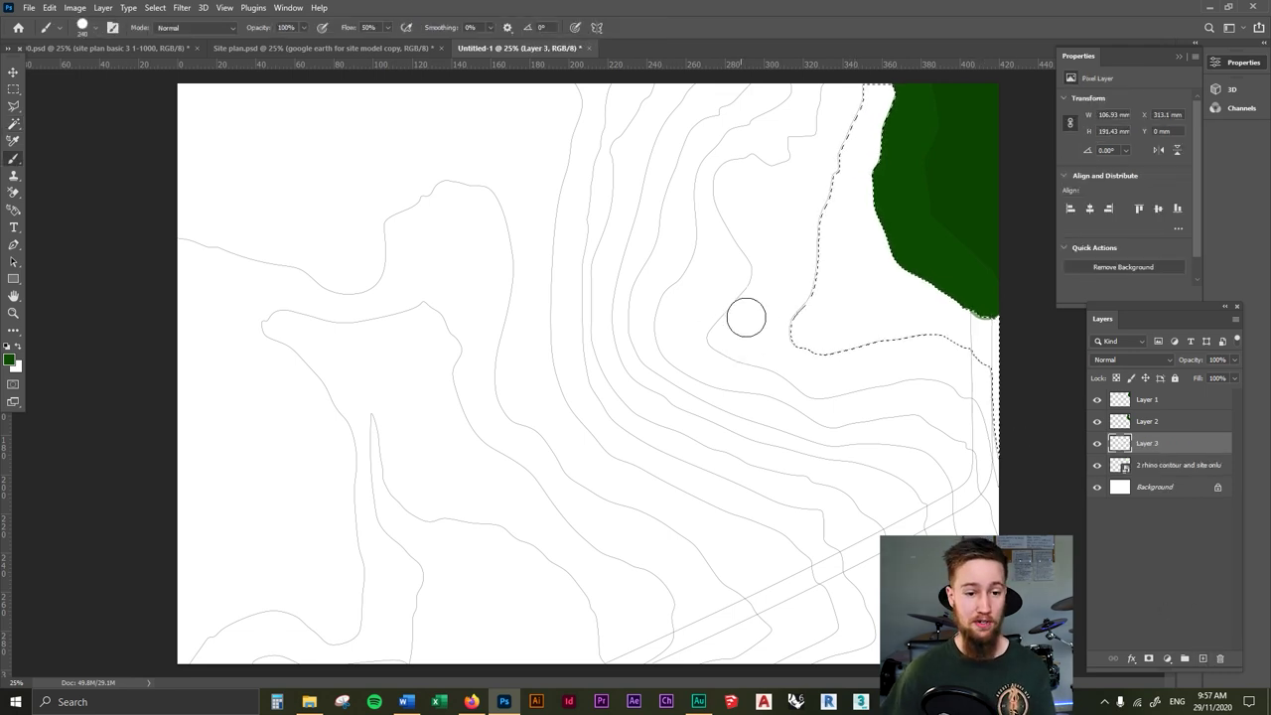
left_click(10, 360)
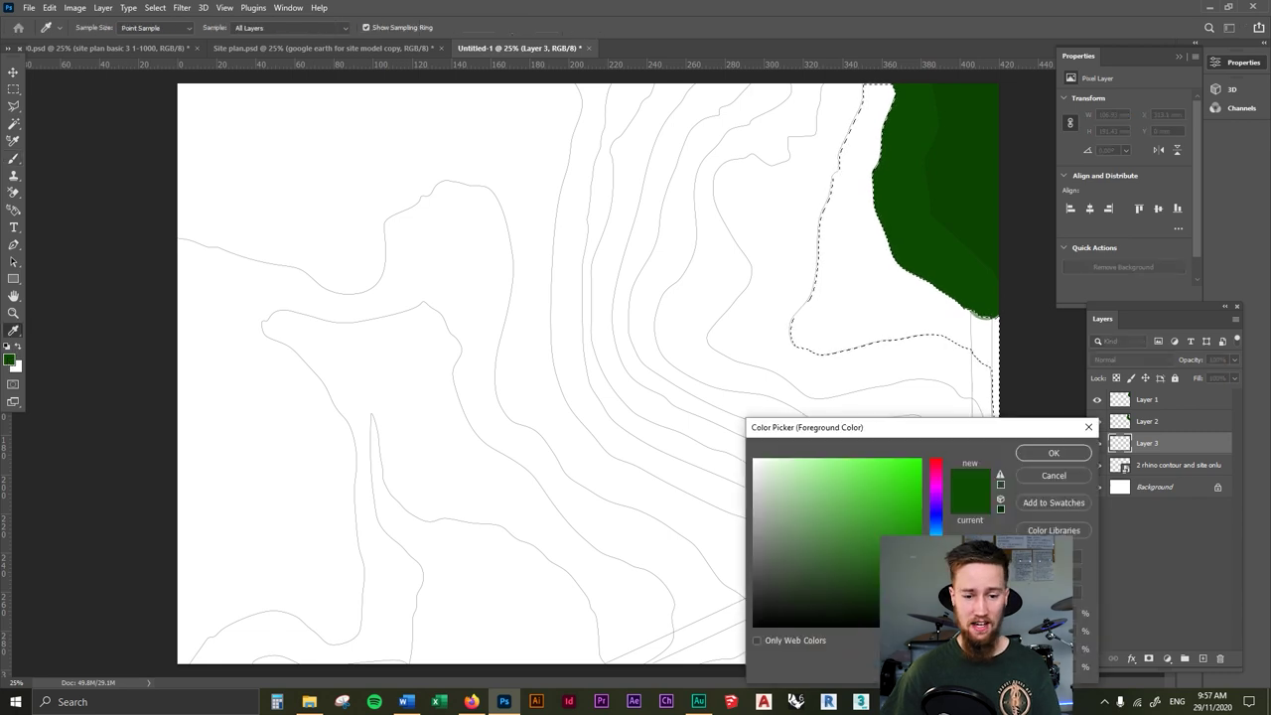
left_click(1051, 453)
key("bracketright")
key("bracketright")
key("bracketright")
key("bracketright")
key("bracketright")
key("bracketright")
key("bracketright")
mouse_move(851, 128)
left_mouse_down()
mouse_move(863, 171)
mouse_move(993, 260)
mouse_move(1023, 397)
mouse_move(1038, 348)
mouse_move(894, 268)
left_mouse_up()
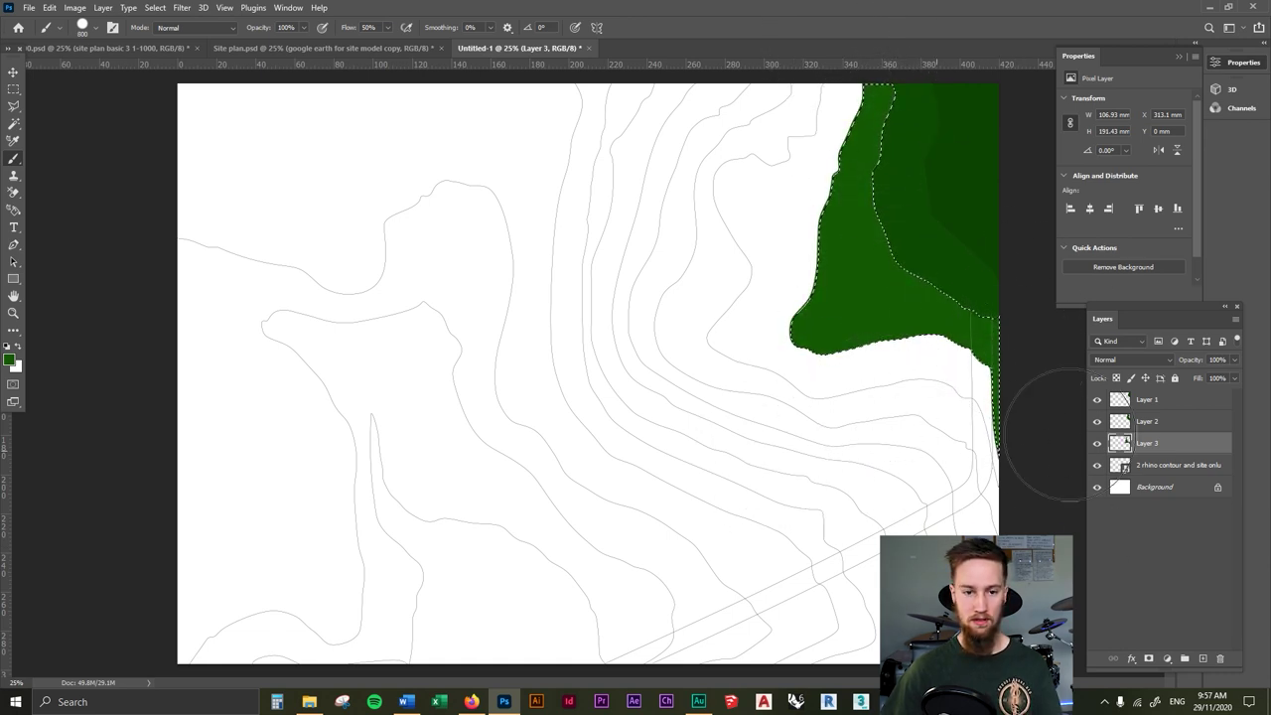
Step: Deselect, reorder the band layers, and paint the leftover strip along the right edge
key("ctrl+d")
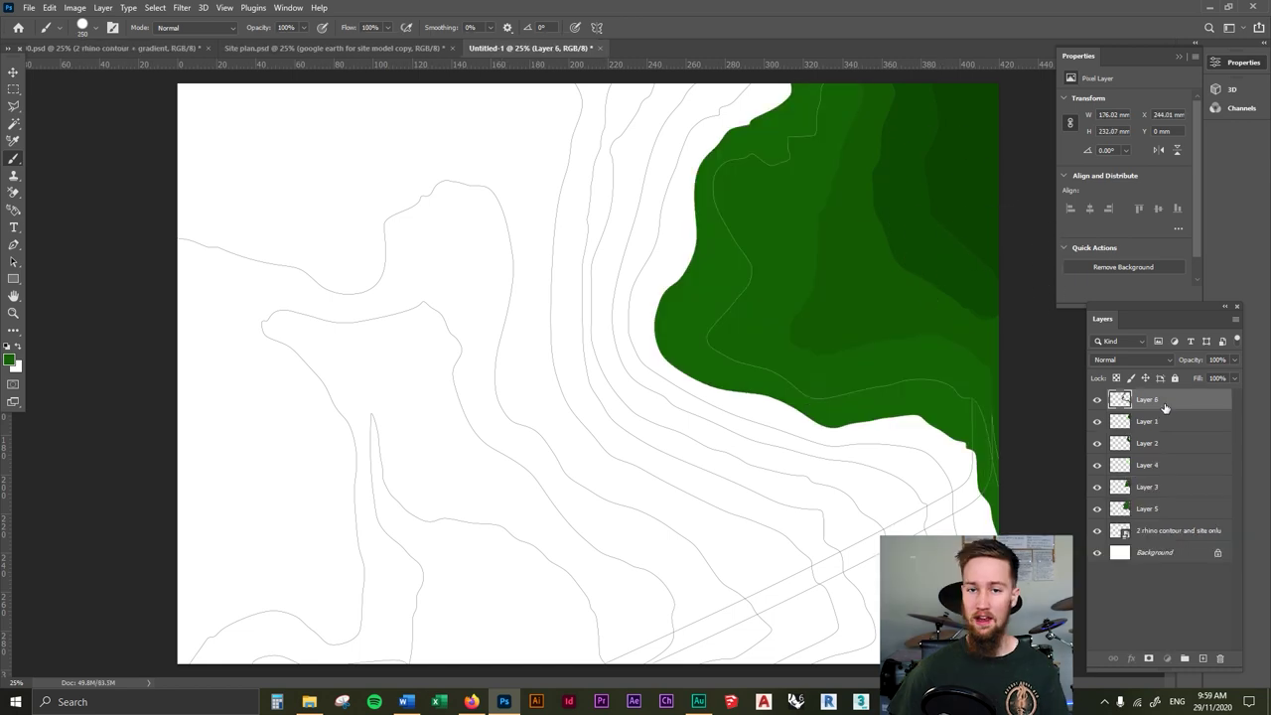
left_click_drag(1166, 407, 1168, 521)
left_click_drag(1021, 494, 1003, 483)
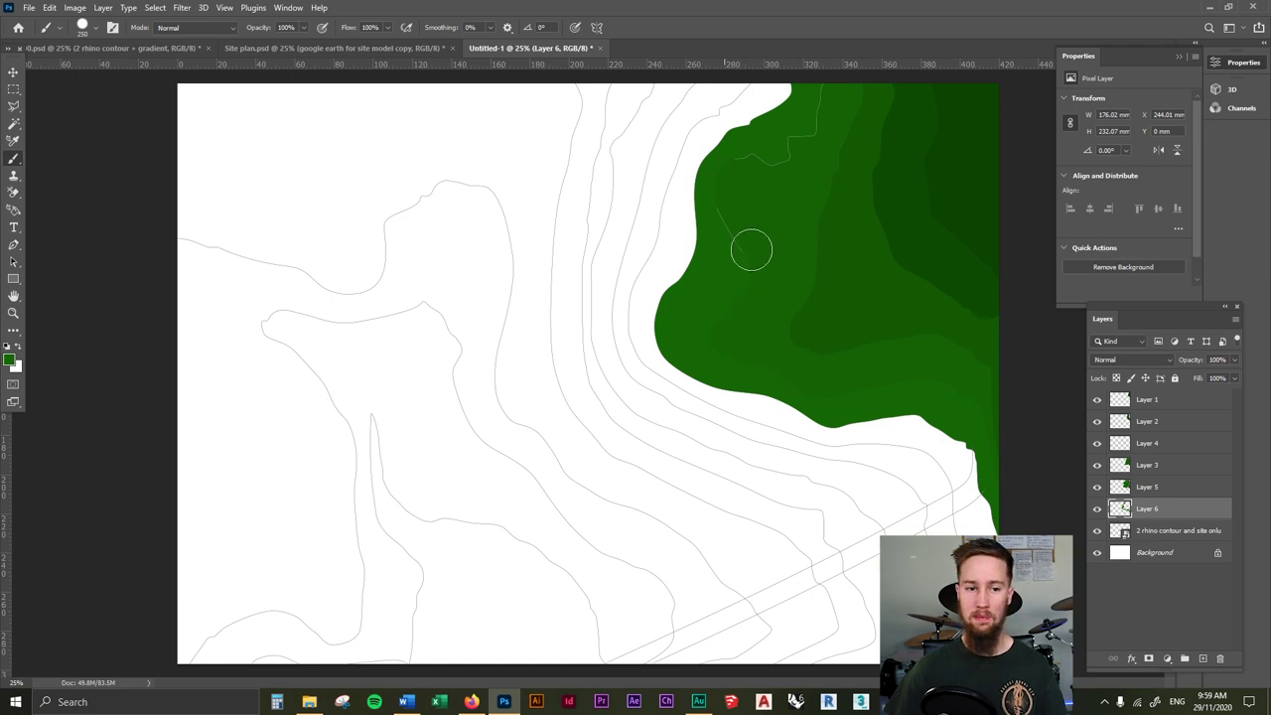
Step: Check the gradient reference document, then return to Untitled-1 to continue filling bands
key("ctrl+Tab")
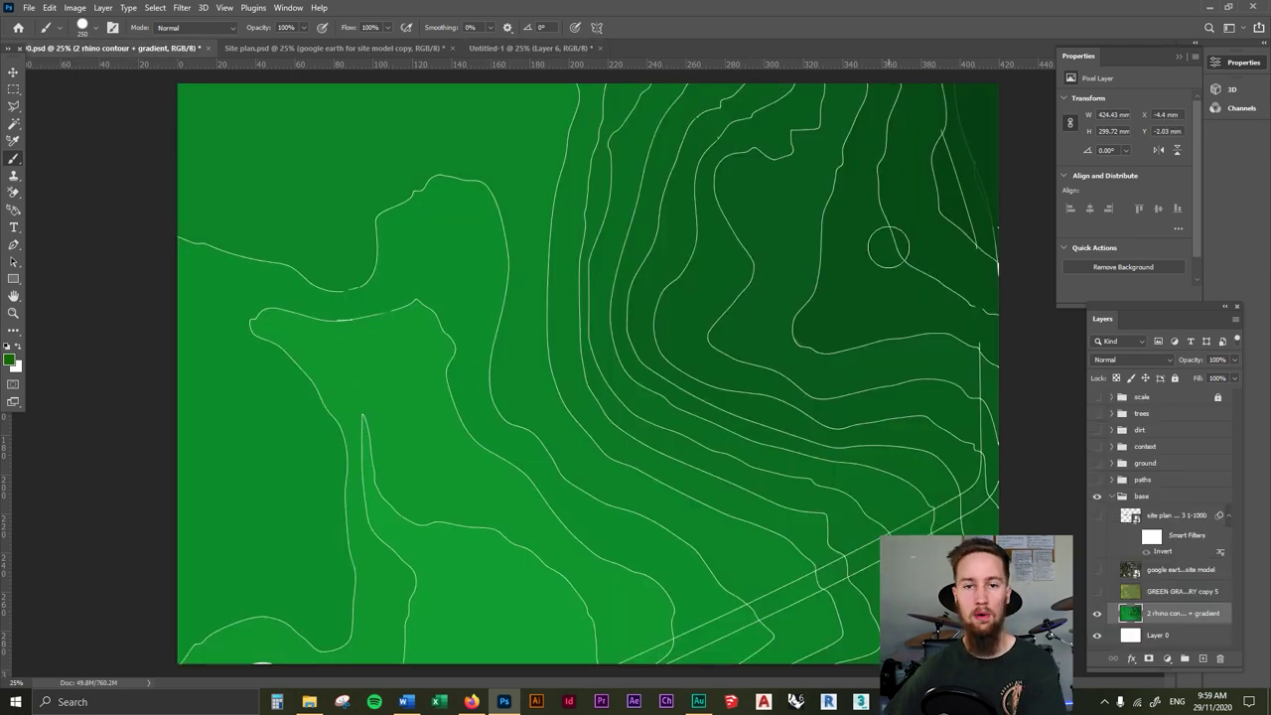
left_click(576, 49)
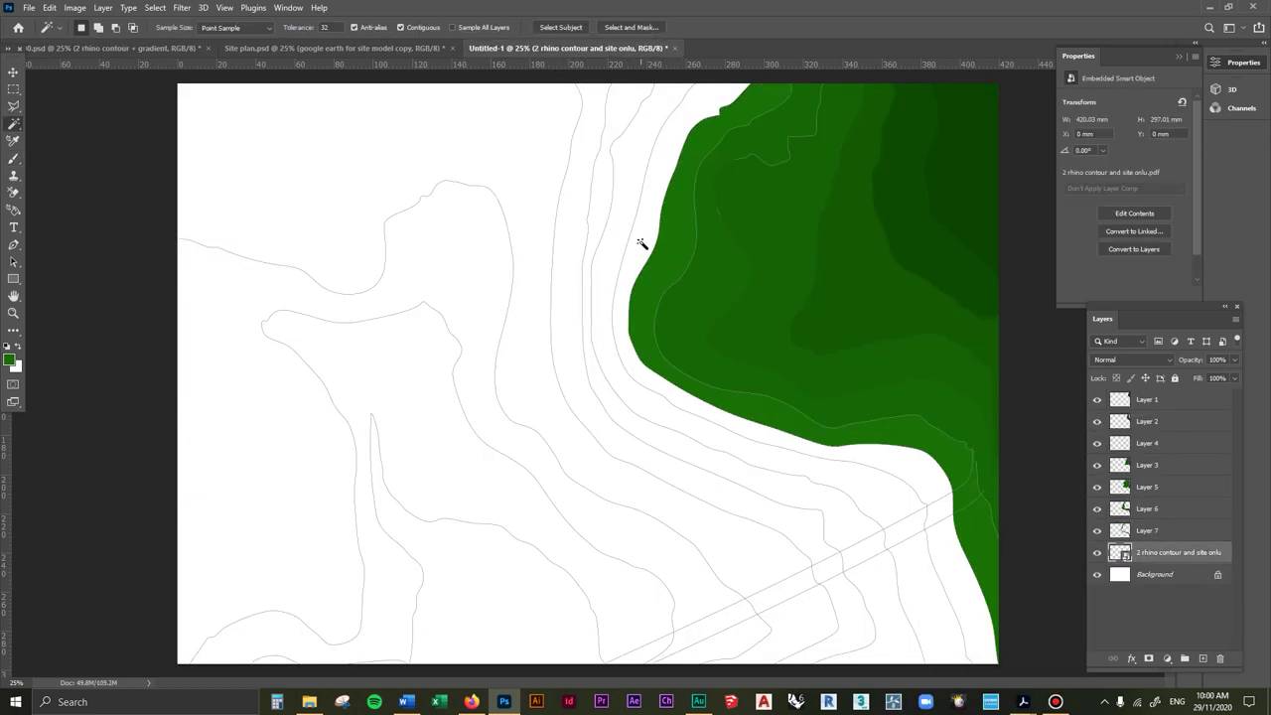
left_click(642, 243)
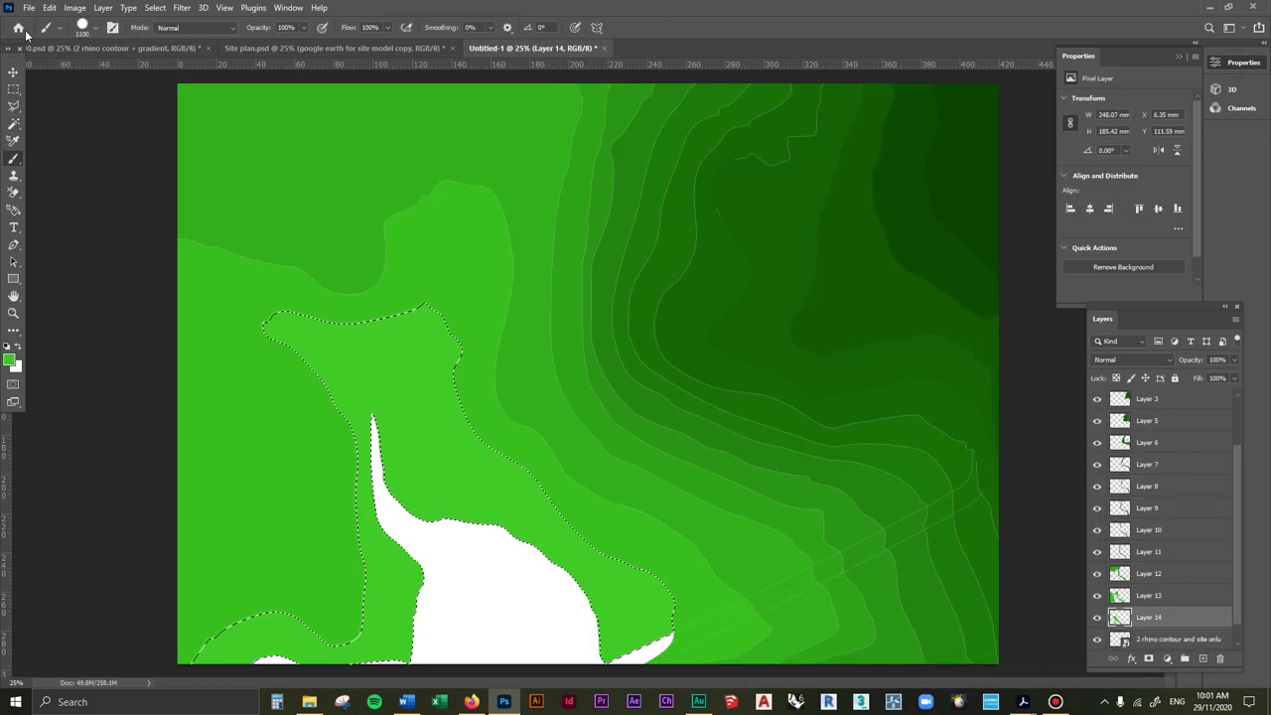